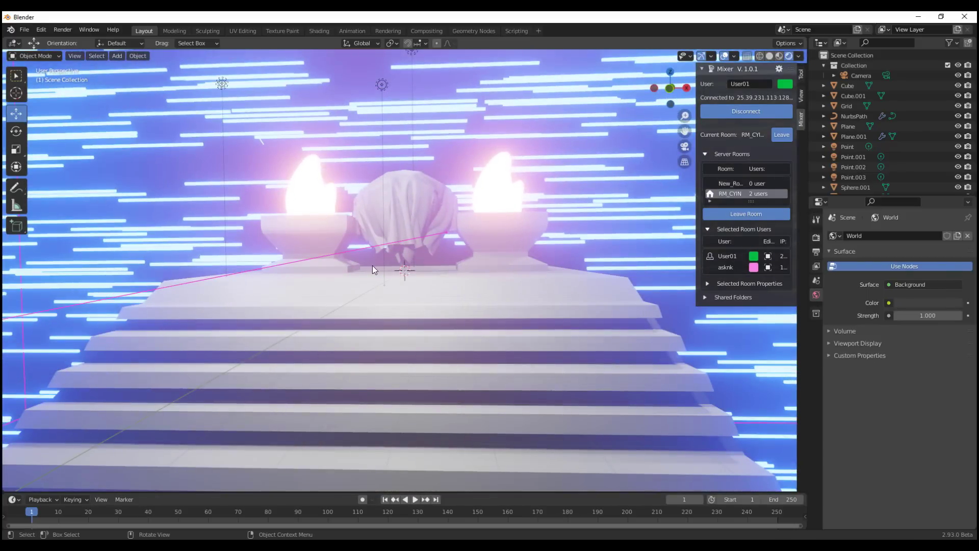
Edit the stair platform mesh and select the face loop along its side wall, growing the selection across the whole side
middle_click_drag(262, 241, 402, 332)
left_click(402, 332)
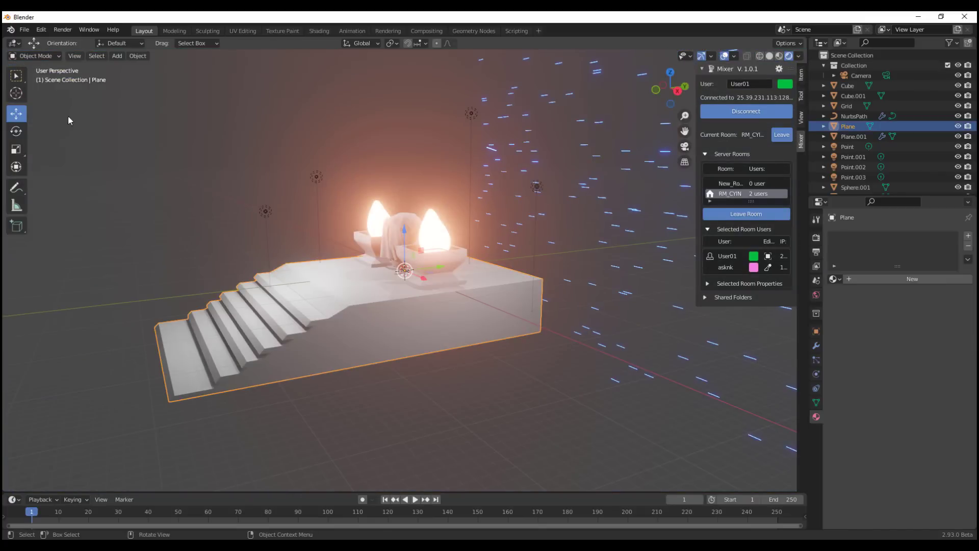
key("Tab")
left_click(16, 149)
key("KP_Decimal")
left_click(89, 57)
left_click(388, 366, "alt")
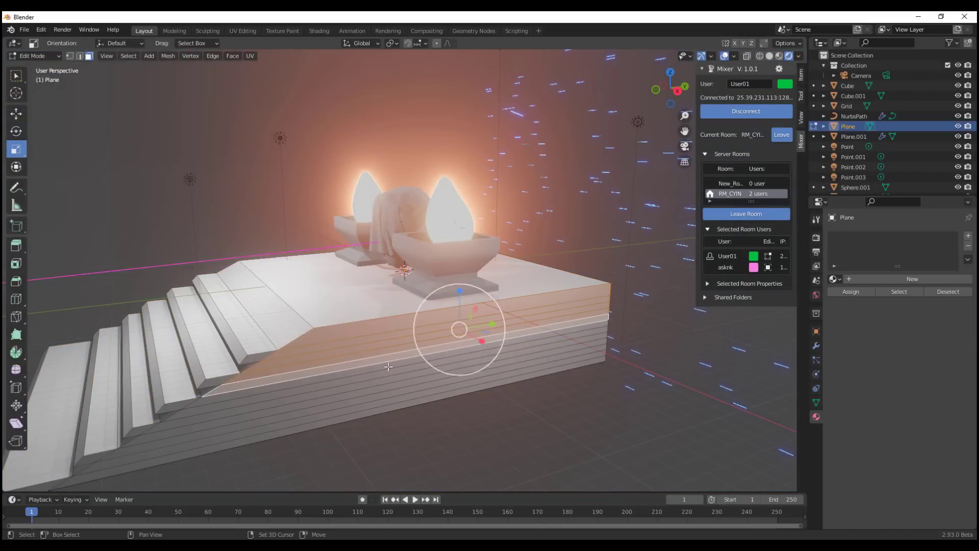
key("ctrl+KP_Add")
key("ctrl+KP_Add")
key("ctrl+KP_Add")
scroll(191, 418, "down", 2)
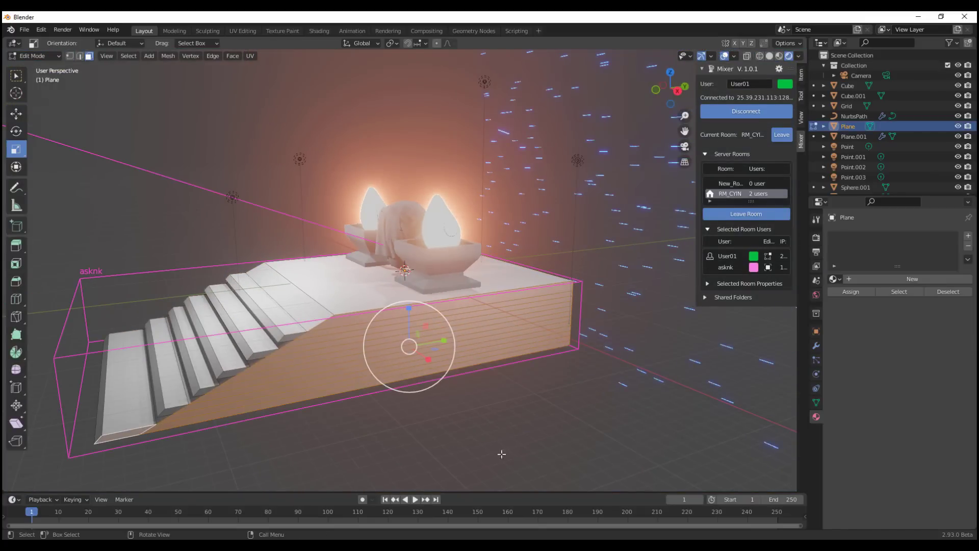
key("Tab")
scroll(486, 427, "down", 4)
middle_click_drag(280, 236, 39, 192)
key("grave")
left_click(159, 297)
left_click(593, 300)
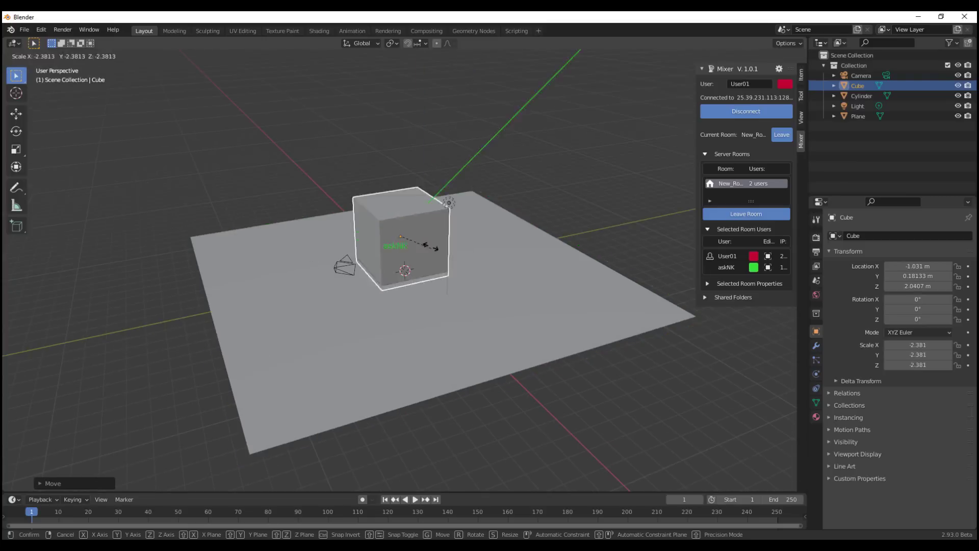
Scale the cube into a wide, thin slab covering the area of the floor plane
left_click(433, 247)
middle_click_drag(311, 201, 214, 209)
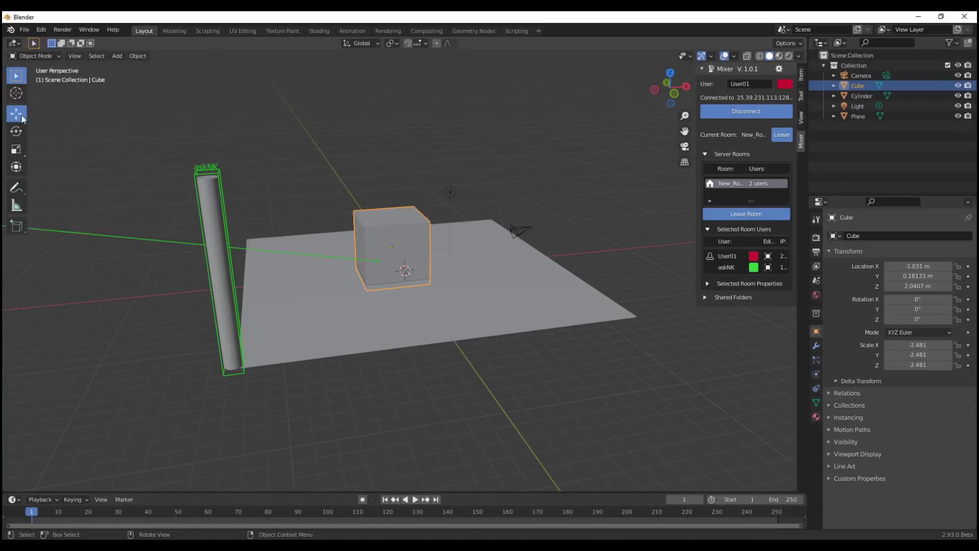
left_click(16, 149)
left_click_drag(418, 243, 365, 62)
middle_click_drag(365, 62, 205, 269)
key("s")
left_click(355, 256)
Raise the slab about 8.7 m along the global Z axis to form a roof above the columns
left_click(16, 113)
left_click_drag(404, 235, 402, 152)
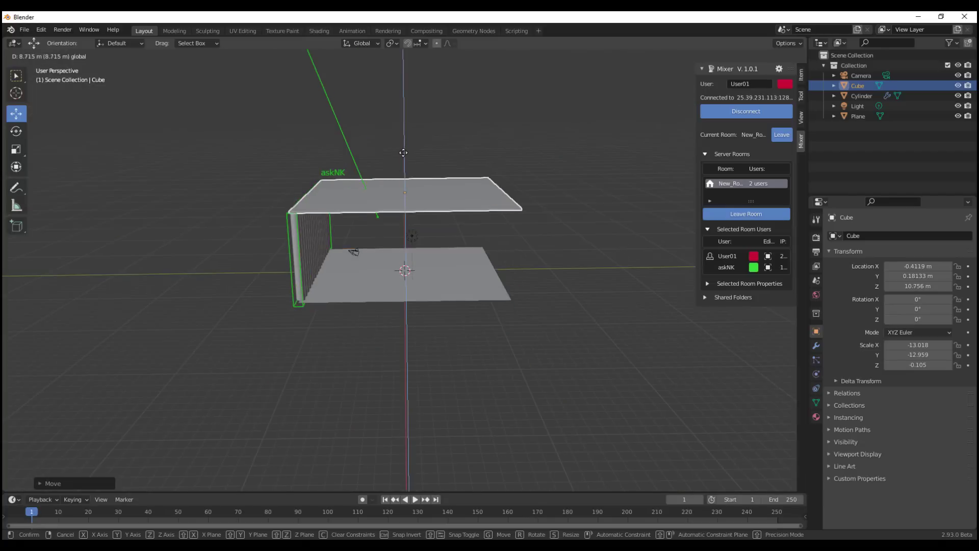
left_click(403, 152)
scroll(404, 148, "up", 2)
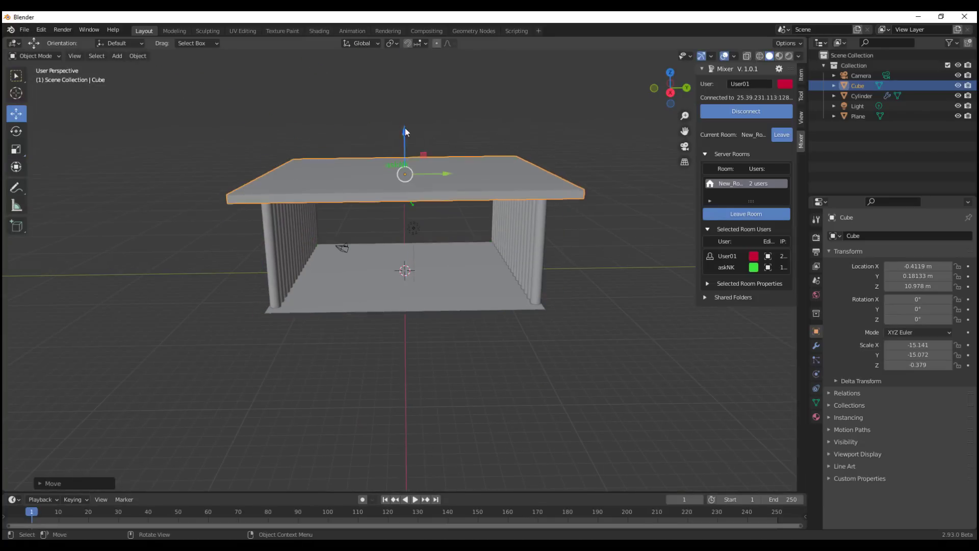
Inset the top face of the roof slab and extrude the inner face
key("Tab")
middle_click_drag(406, 132, 341, 175)
key("3")
key("shift+space")
key("i")
left_click_drag(377, 115, 371, 189)
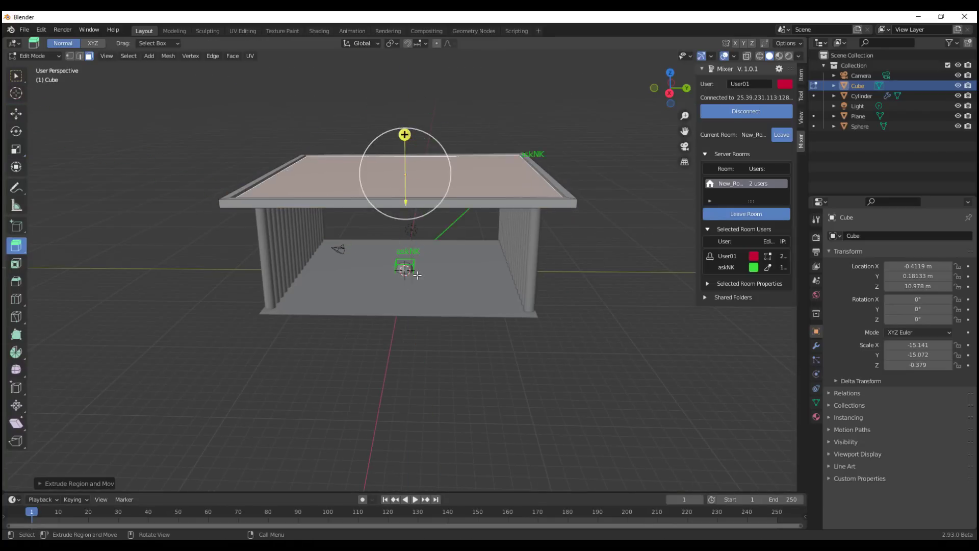
Inset the underside face of the roof slab, extrude it downward and scale the extruded face smaller
middle_click_drag(371, 189, 444, 213)
key("i")
left_click(444, 213)
key("shift+space")
key("s")
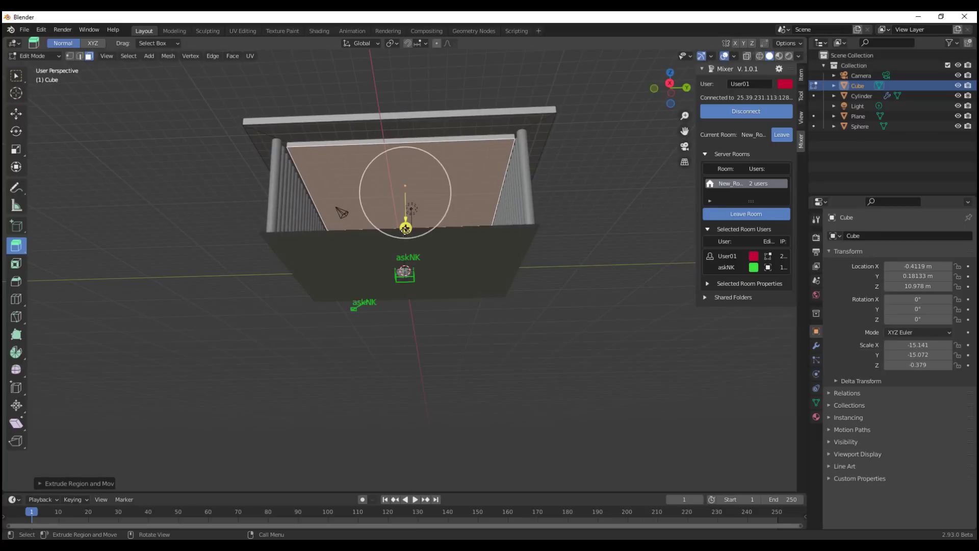
left_click_drag(360, 194, 163, 121)
Refine the roof's underside panel by scaling its lower face and beveling the face edges
middle_click_drag(163, 121, 131, 278, "alt")
left_click(16, 281)
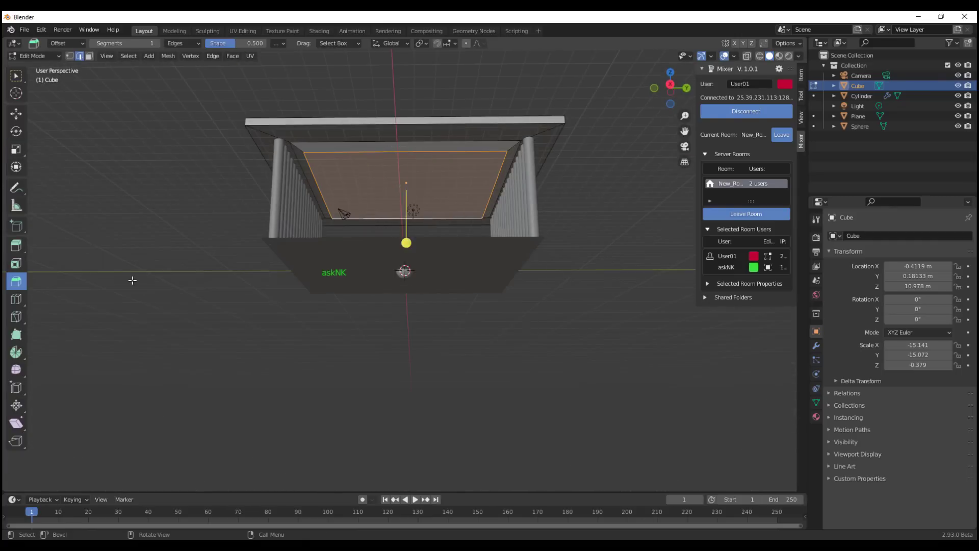
key("3")
left_click(15, 149)
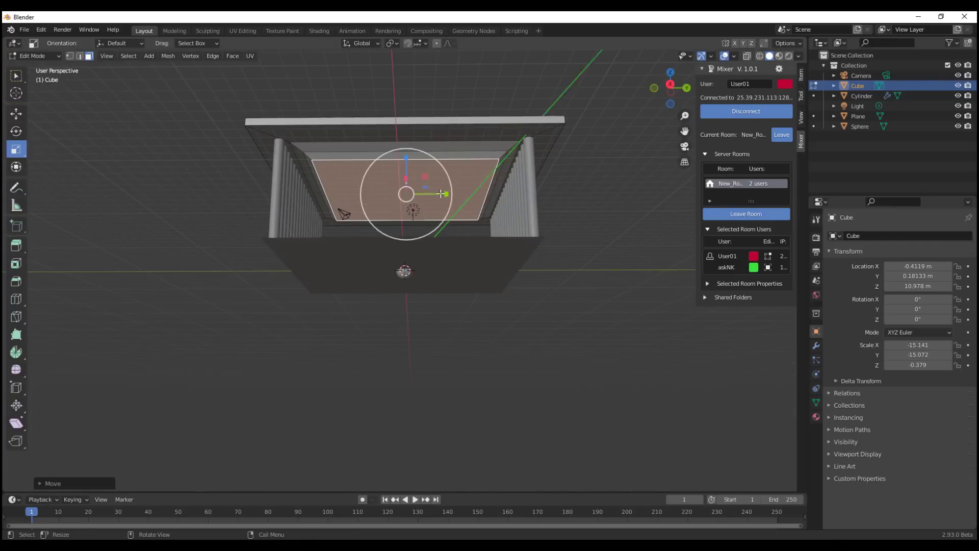
left_click(16, 281)
left_click_drag(406, 242, 418, 250)
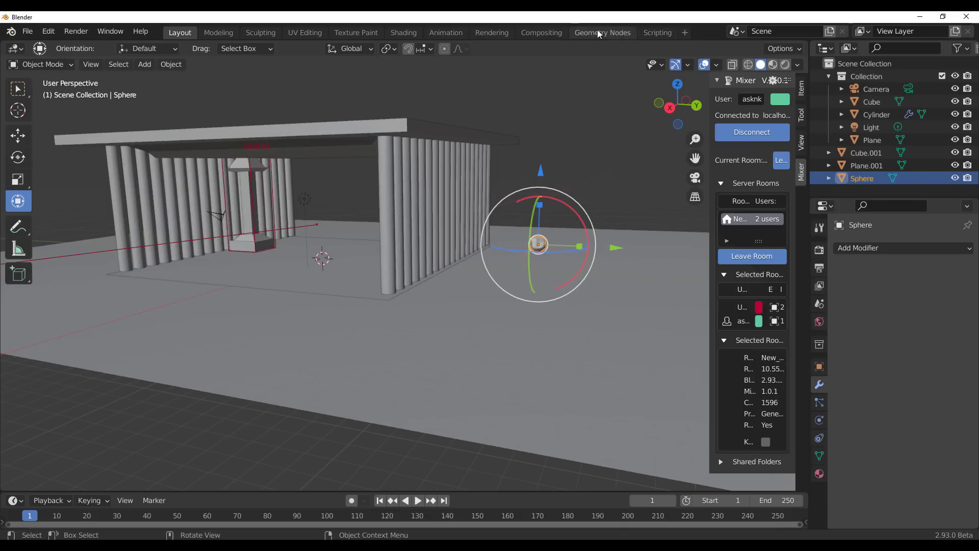
Open the Geometry Nodes workspace and create a new node tree for the large ground plane
left_click(603, 32)
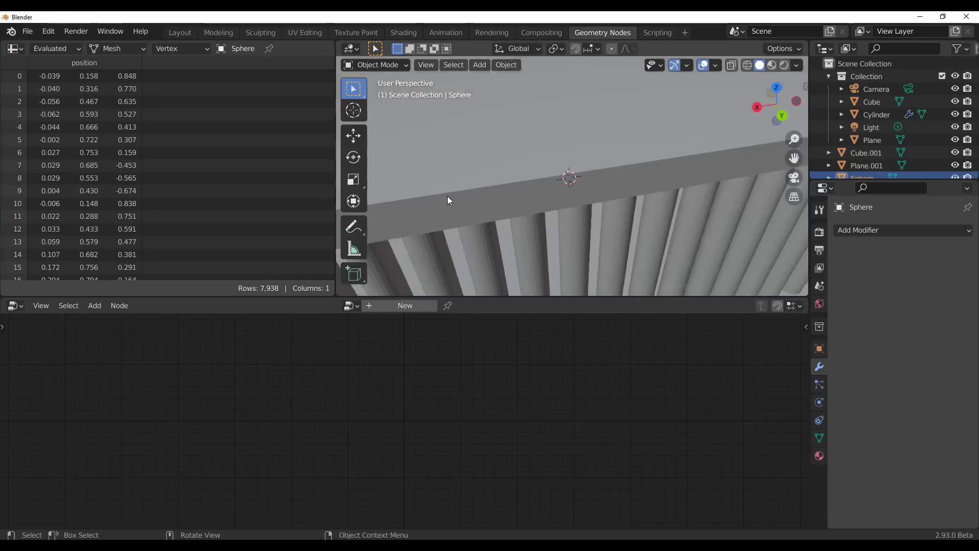
scroll(510, 194, "down", 5)
left_click(586, 225)
left_click(404, 305)
scroll(332, 410, "up", 1)
Insert a Point Scale node between the Group Input and Group Output nodes
key("shift+a")
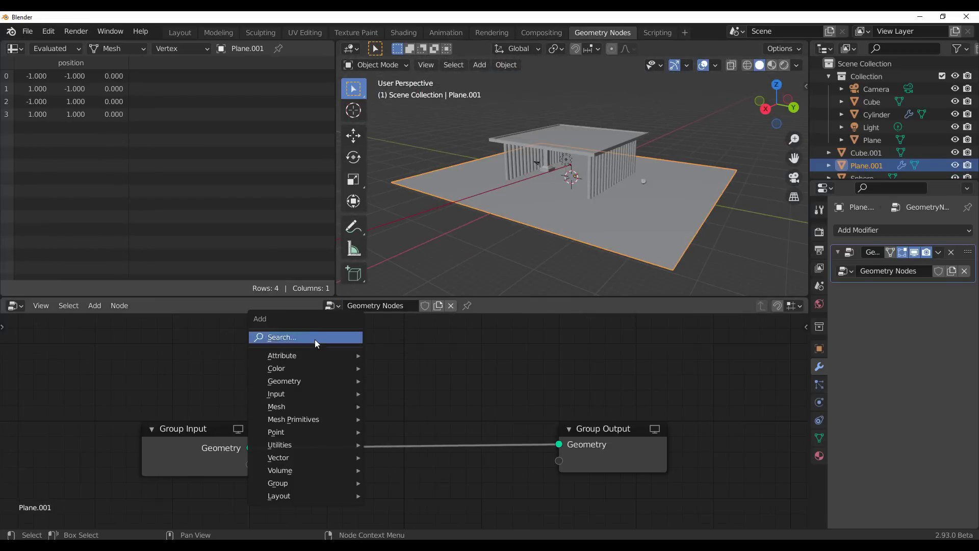
type("point")
key("Return")
left_click(448, 370)
Insert a Point Distribute node between the Point Scale and Group Output nodes
key("shift+a")
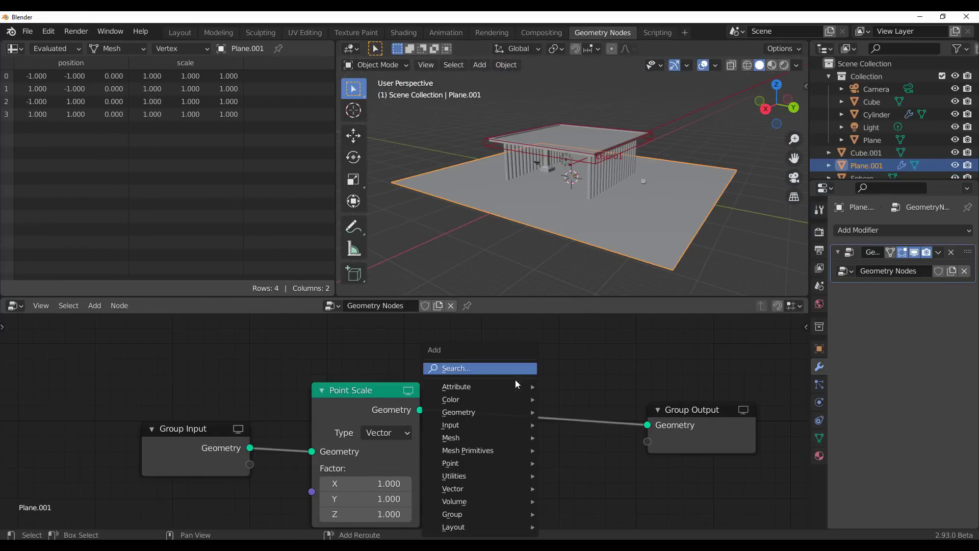
type("point d")
key("Return")
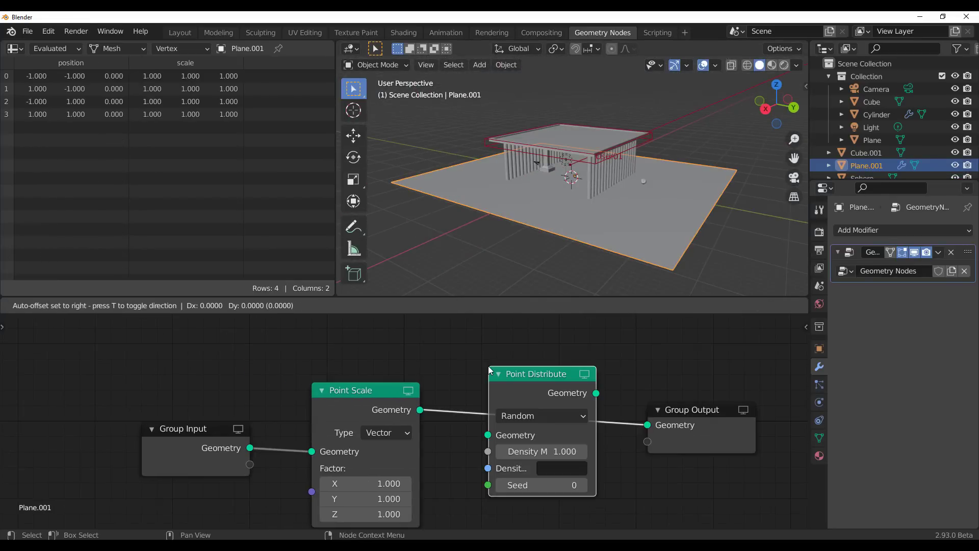
left_click(457, 371)
key("Home")
key("shift+a")
left_click(509, 368)
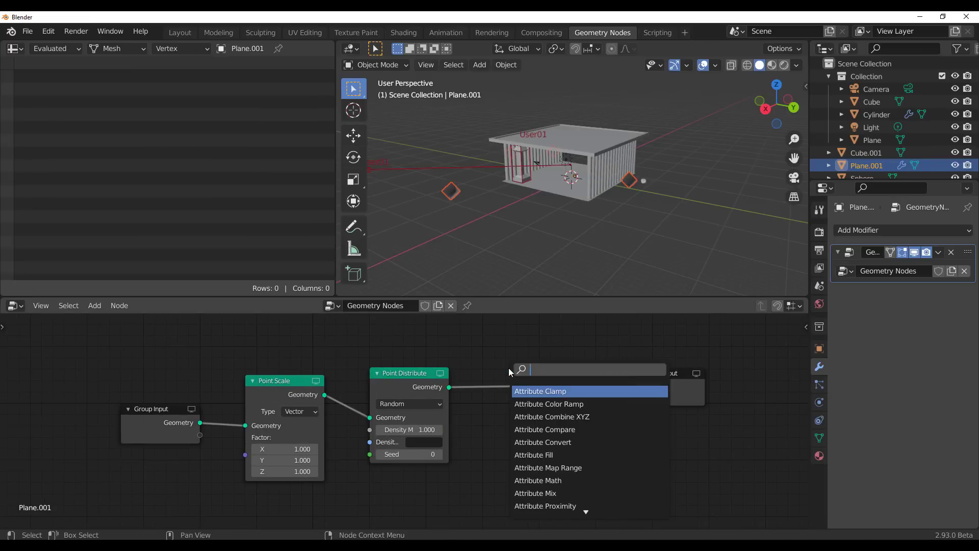
type("point")
key("Down")
key("Down")
key("Down")
key("Down")
key("Return")
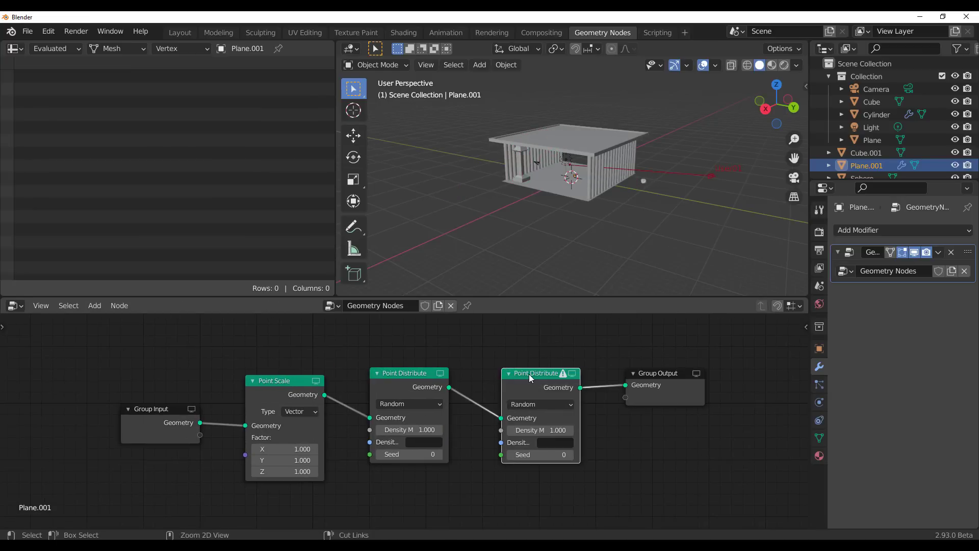
key("Escape")
Add a Point Instance node and link the Point Distribute geometry output toward it
key("shift+a")
left_click(501, 368)
type("poin")
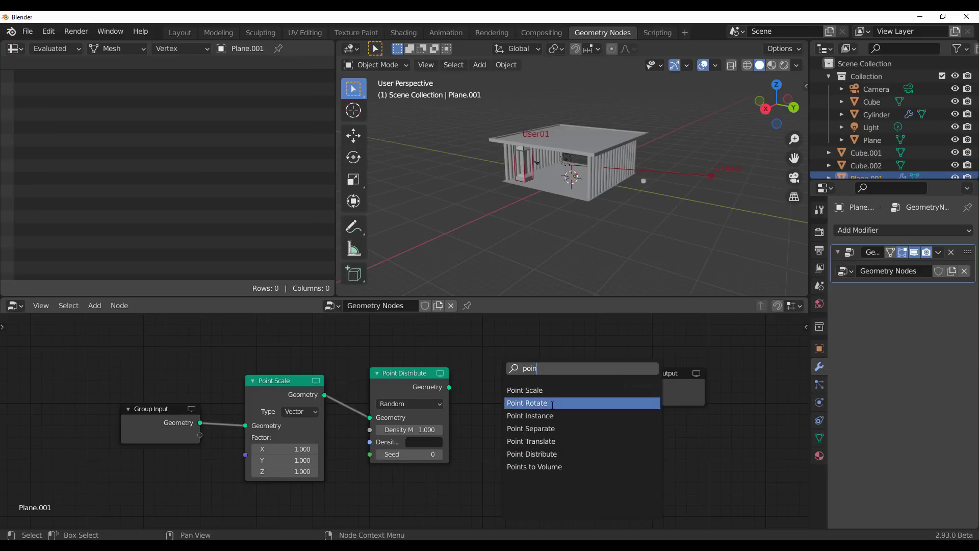
left_click(530, 415)
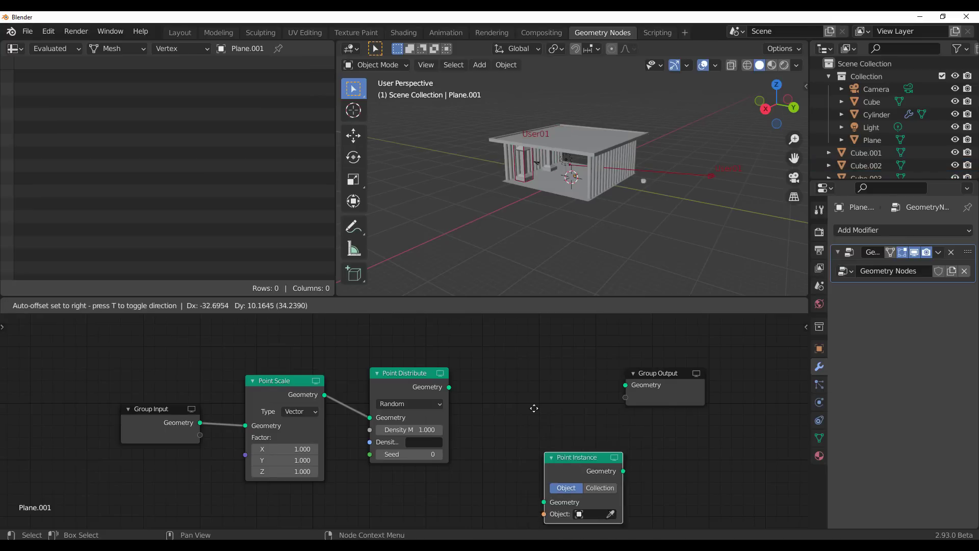
left_click(461, 356)
left_click_drag(448, 387, 473, 426)
left_click(519, 437)
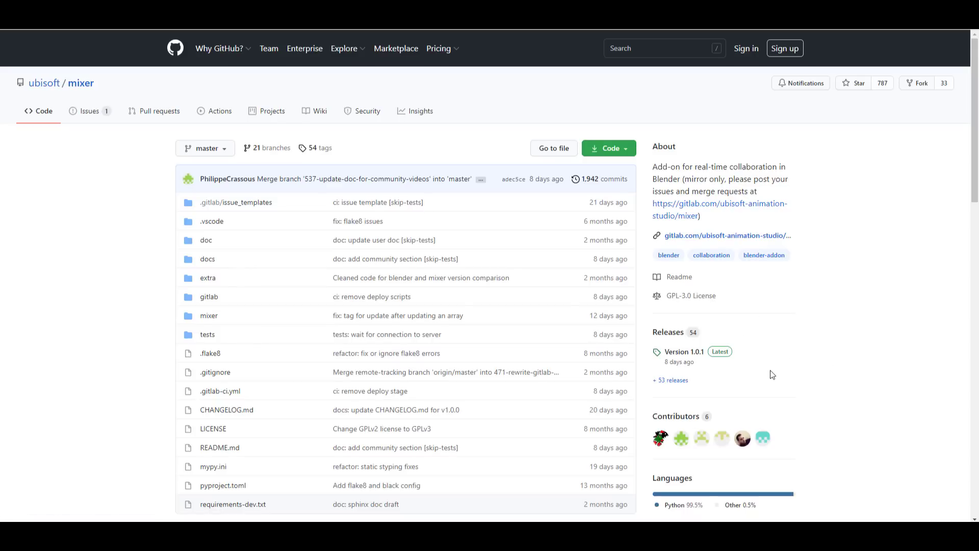
Read through the ubisoft/mixer repository page on GitHub, including its README, and open the list of releases
scroll(773, 375, "down", 9)
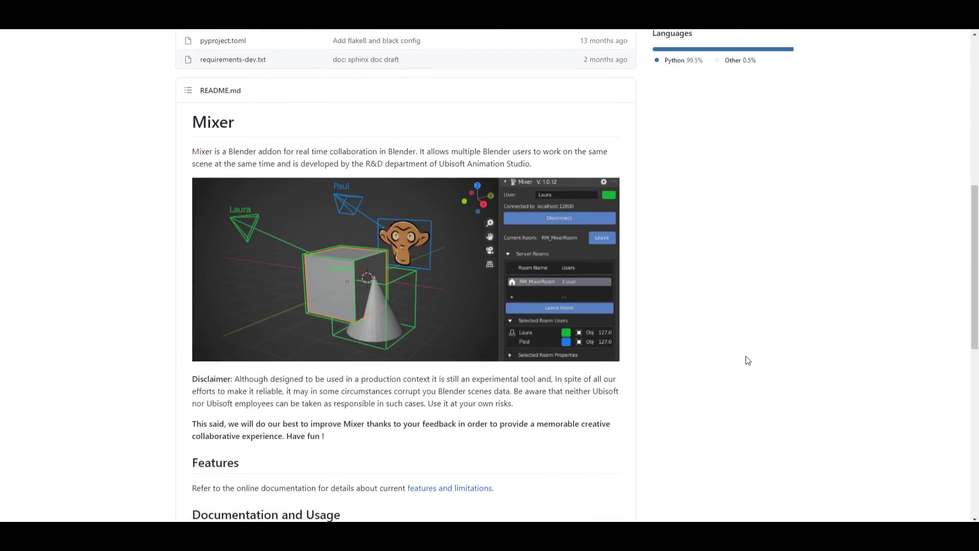
scroll(748, 361, "down", 7)
scroll(745, 359, "up", 16)
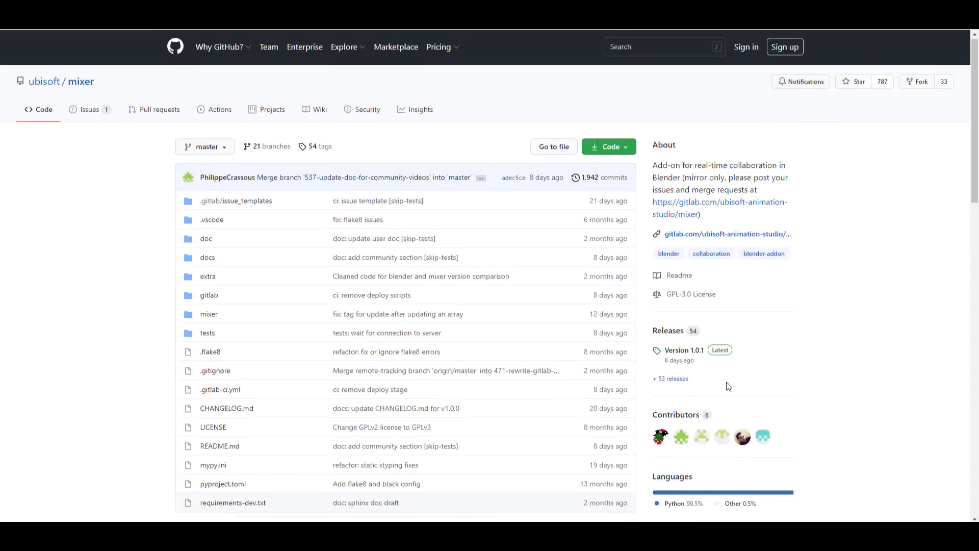
left_click(670, 334)
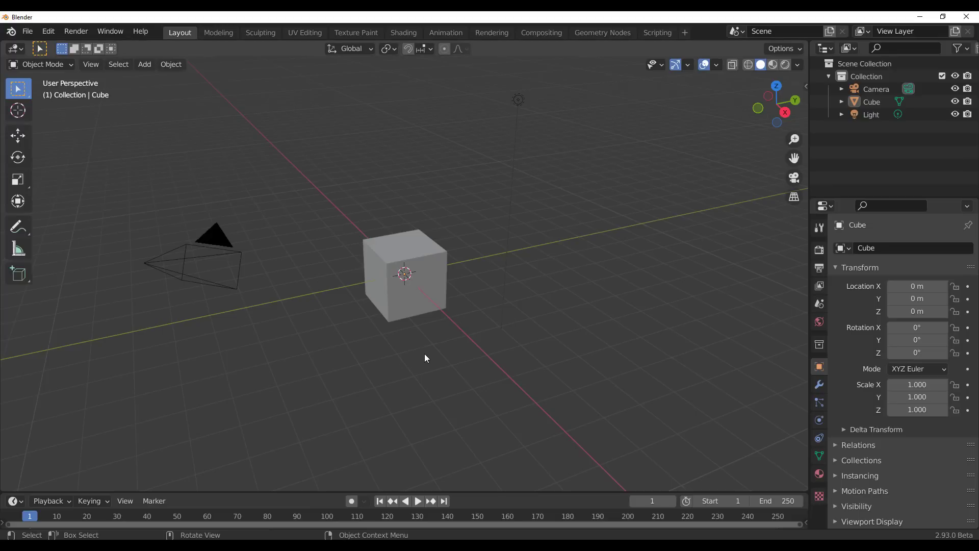
Switch to Blender and show the Mixer add-on's settings in the 3D viewport sidebar
mouse_move(468, 352)
middle_mouse_down()
mouse_move(332, 338)
mouse_move(472, 341)
middle_mouse_up()
scroll(341, 336, "up", 3)
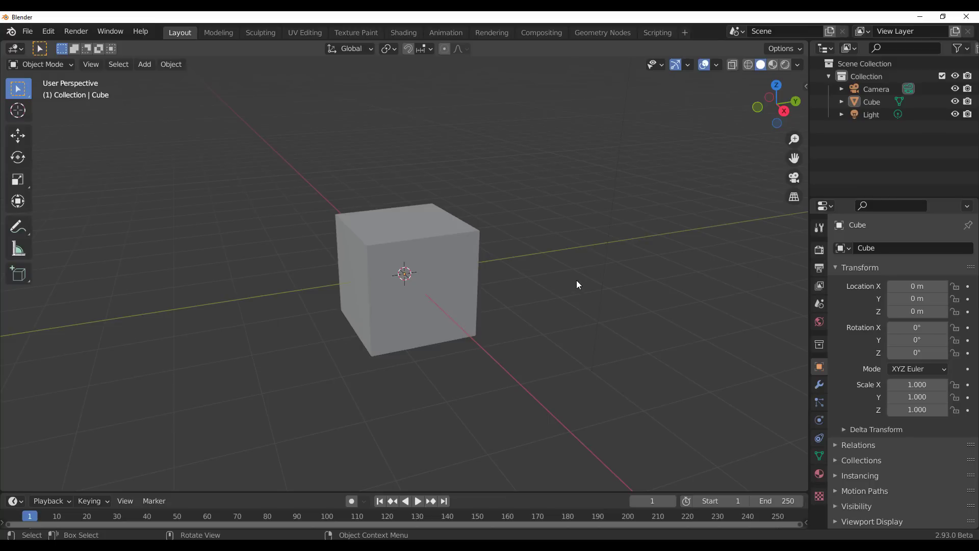
key("n")
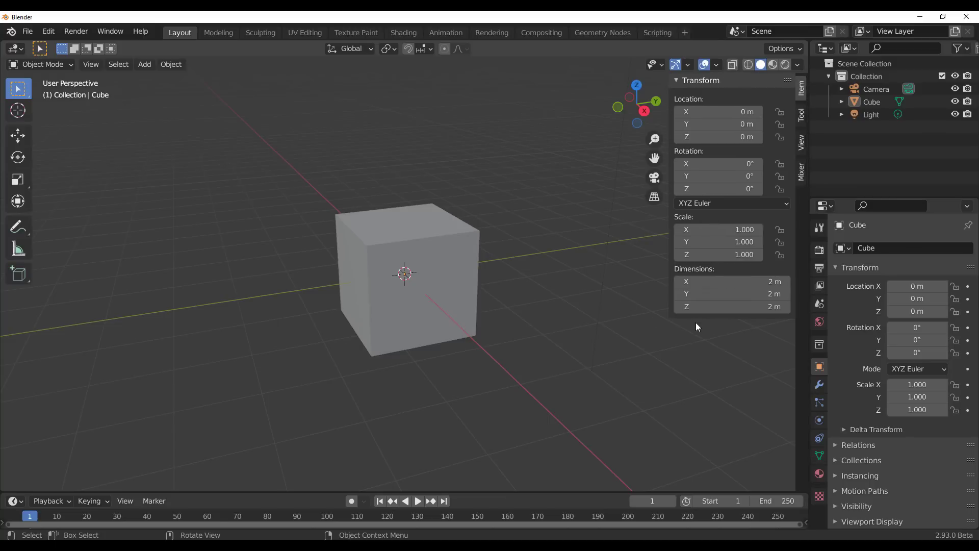
left_click(802, 179)
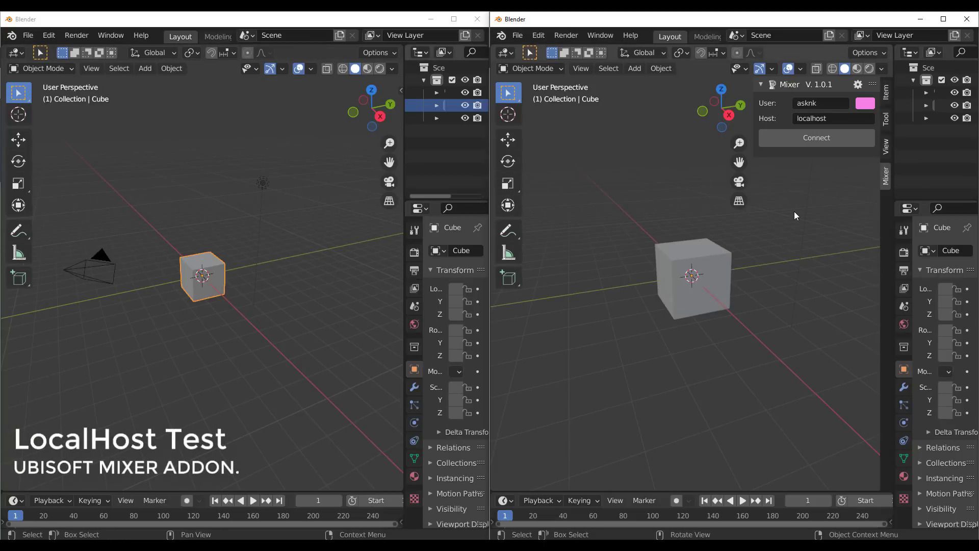
Connect both Blender instances to the Mixer server on localhost, showing the Mixer settings in the second instance
left_click(828, 136)
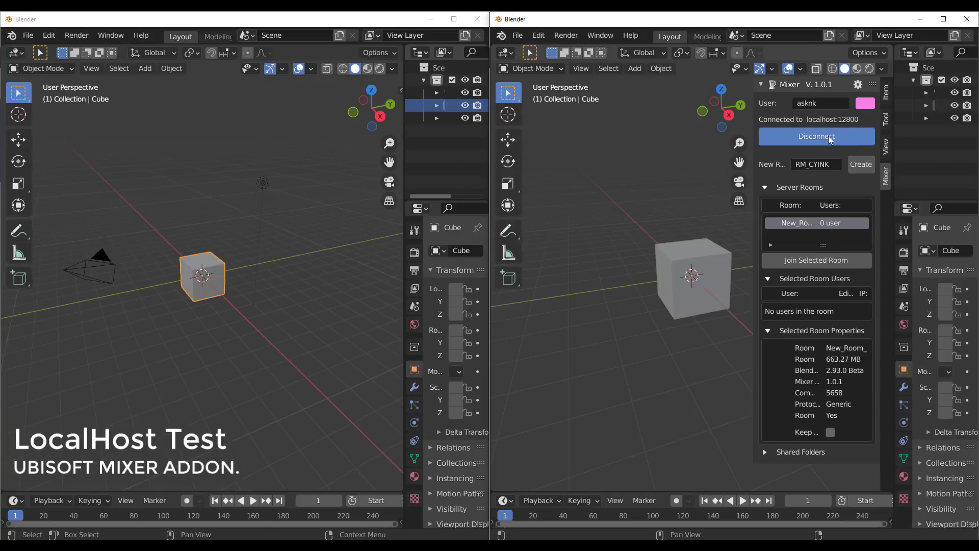
left_click(295, 186)
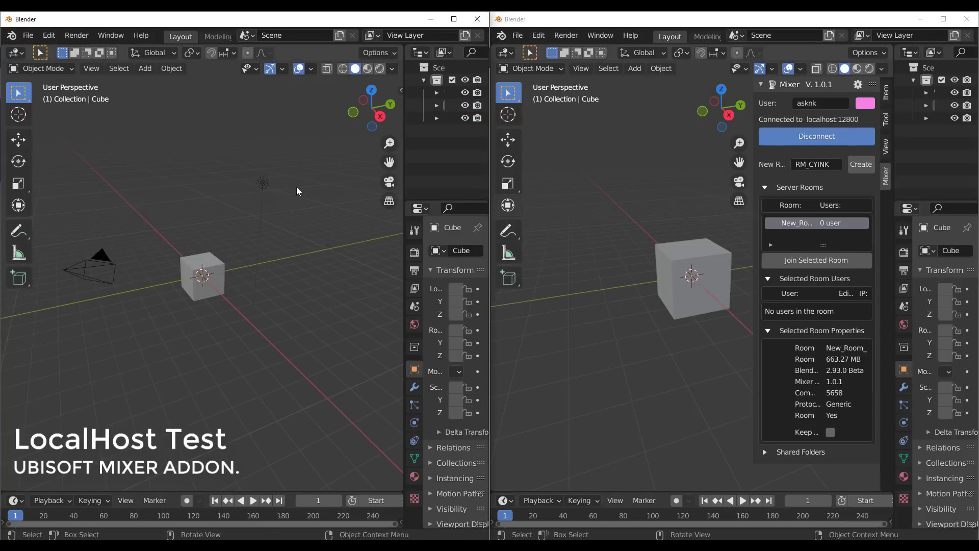
key("n")
left_click(396, 176)
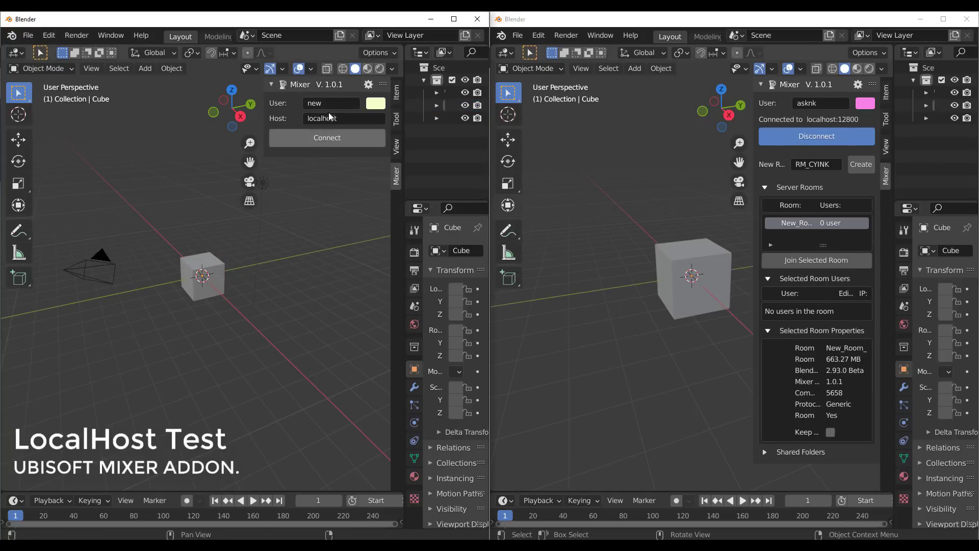
left_click(331, 141)
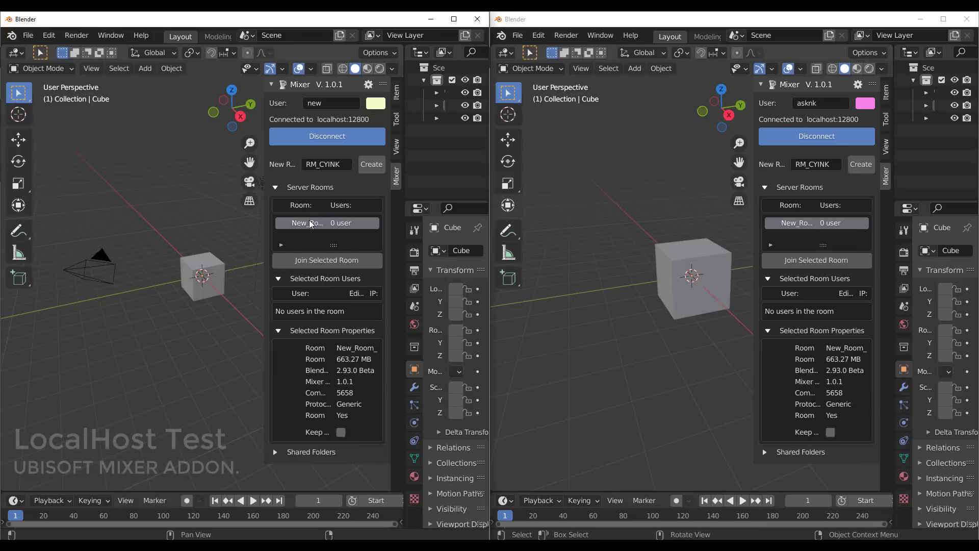
Join the existing Mixer server room from both Blender instances
left_click(326, 260)
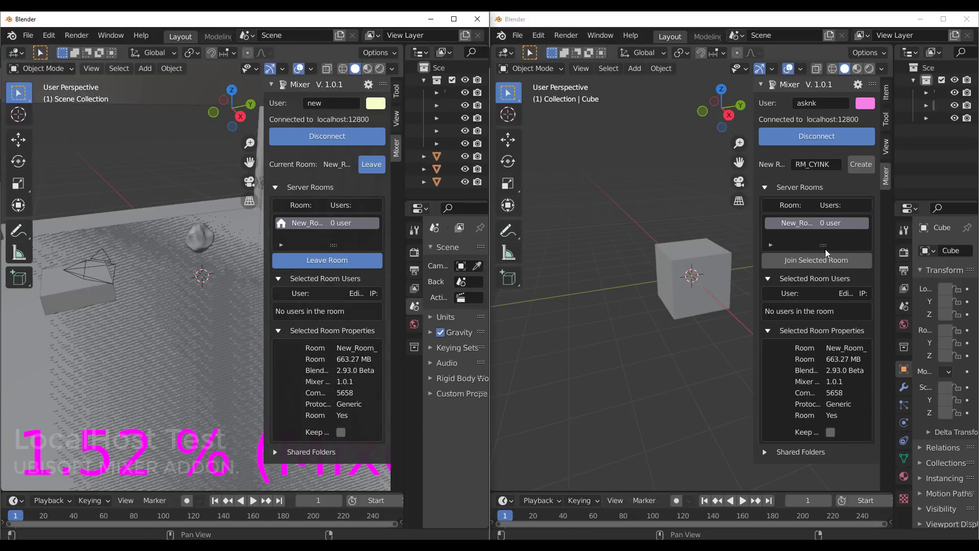
left_click(808, 260)
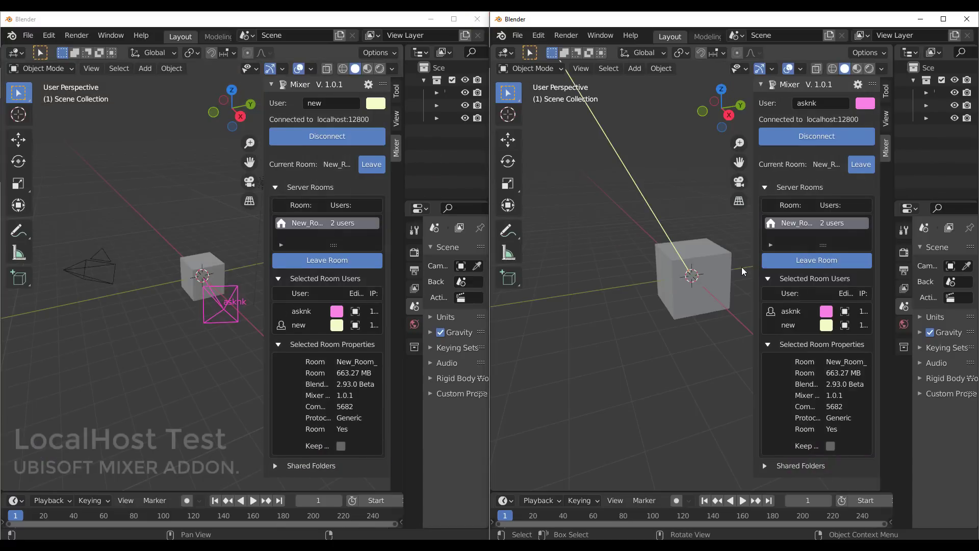
Hide the sidebar in one instance and examine how each user's viewpoint is displayed in the shared scene
middle_click_drag(742, 267, 638, 357)
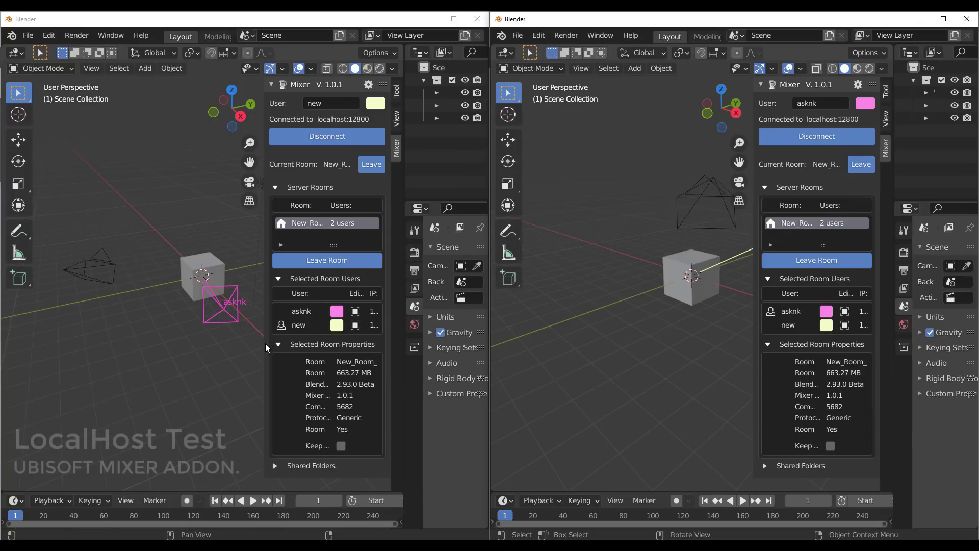
key("n")
middle_click_drag(206, 332, 121, 245)
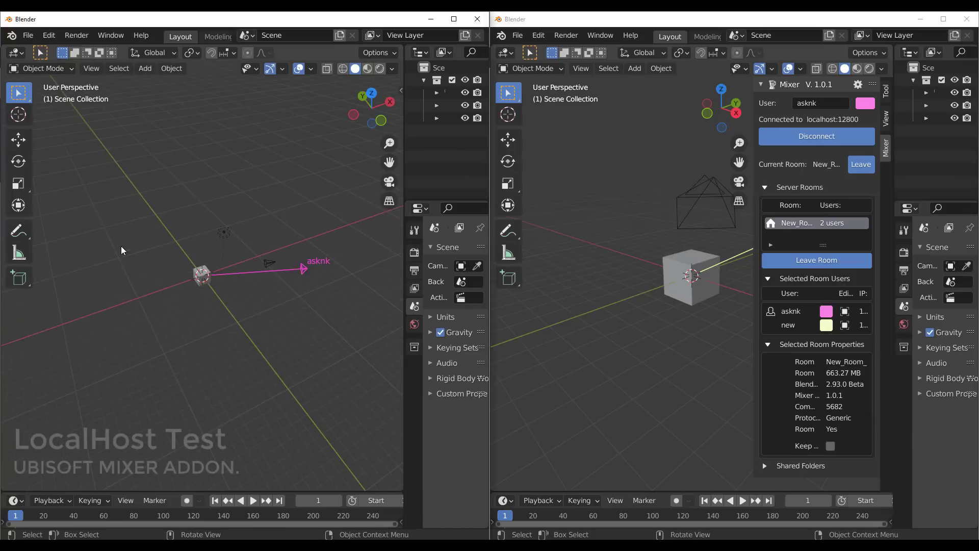
Add a plane mesh to the shared scene and scale it up into a large floor around the cube
scroll(121, 245, "up", 3)
key("shift+a")
mouse_move(151, 266)
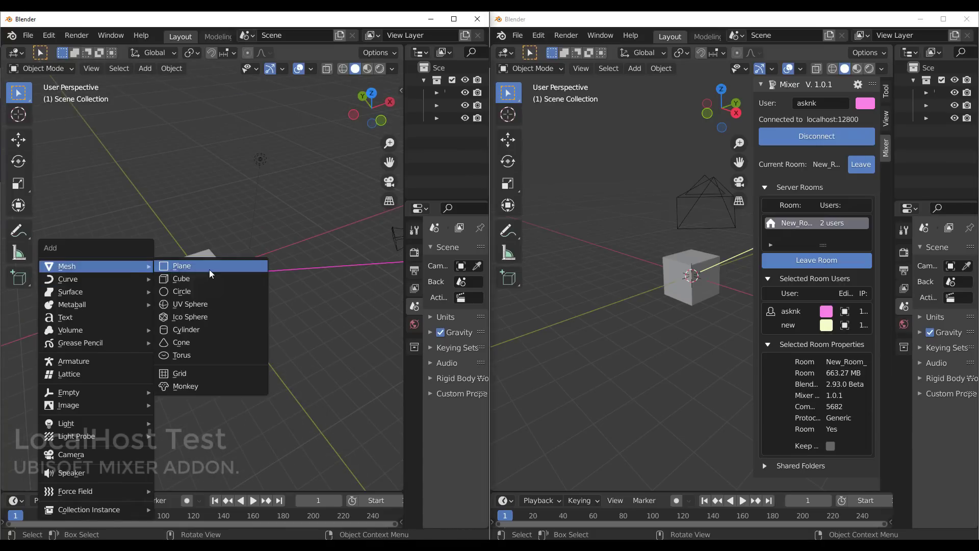
left_click(209, 266)
key("s")
left_click(198, 347)
middle_click_drag(198, 347, 271, 335)
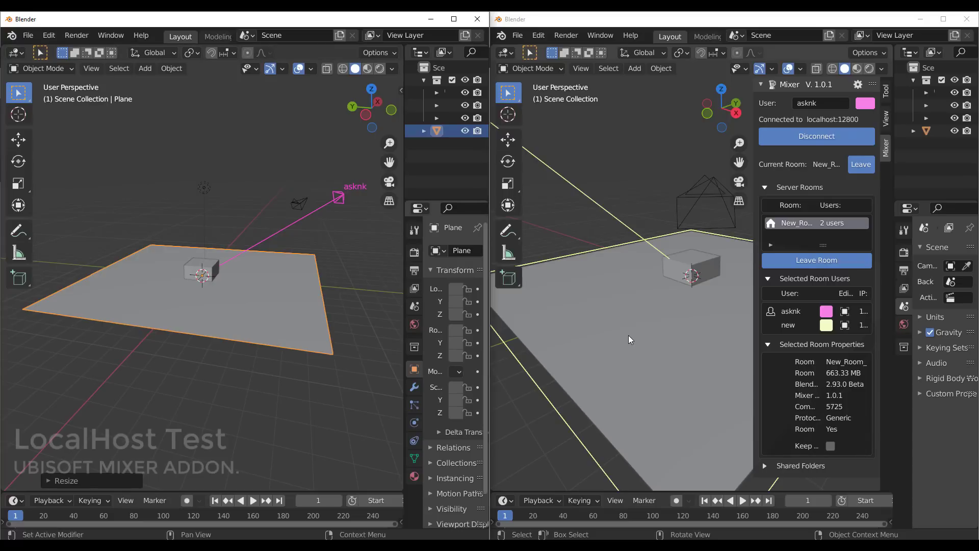
Add a level 3 subdivision surface to the plane and extrude its face upward into a thick disc
middle_click_drag(249, 298, 233, 310)
key("ctrl+3")
key("Tab")
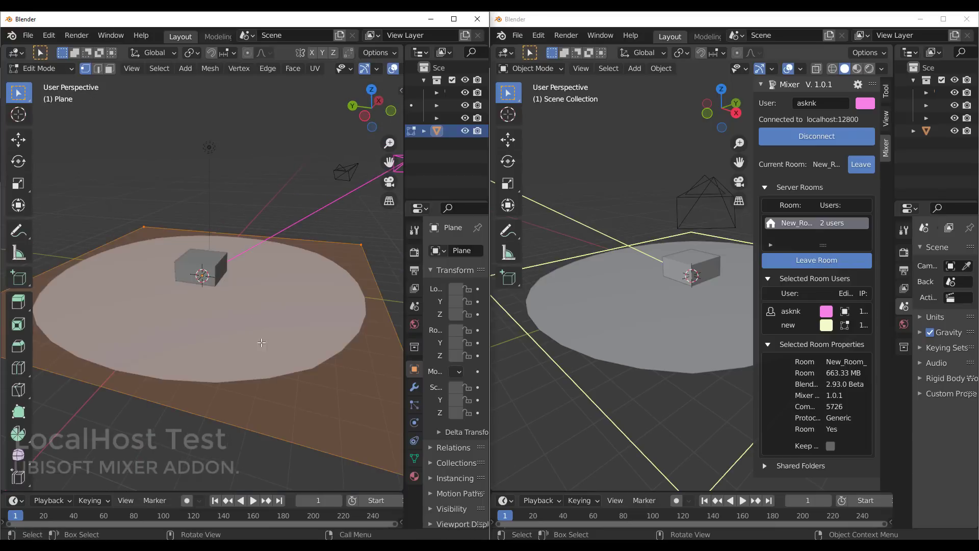
middle_click_drag(260, 344, 275, 359)
key("e")
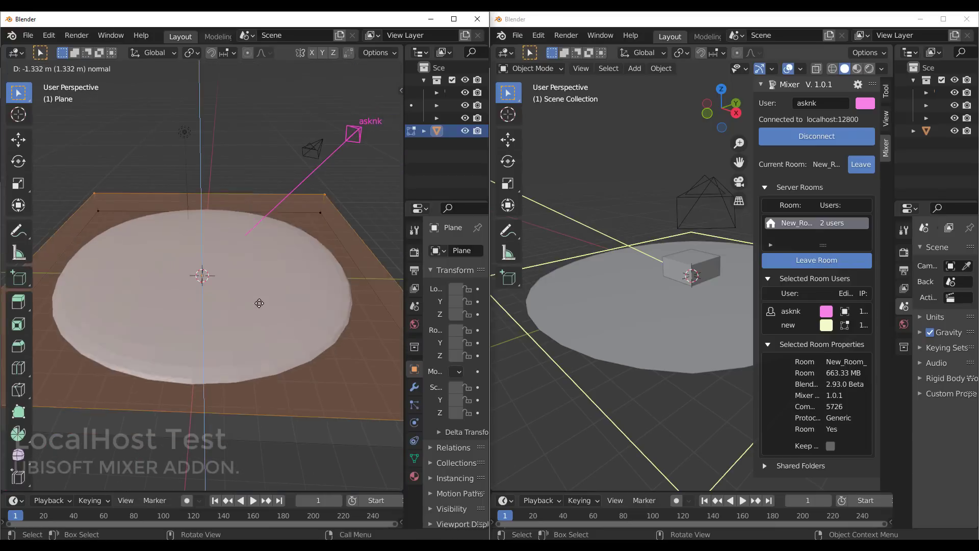
left_click(260, 290)
scroll(276, 321, "down", 3)
mouse_move(276, 321)
middle_mouse_down()
mouse_move(252, 325)
mouse_move(275, 323)
middle_mouse_up()
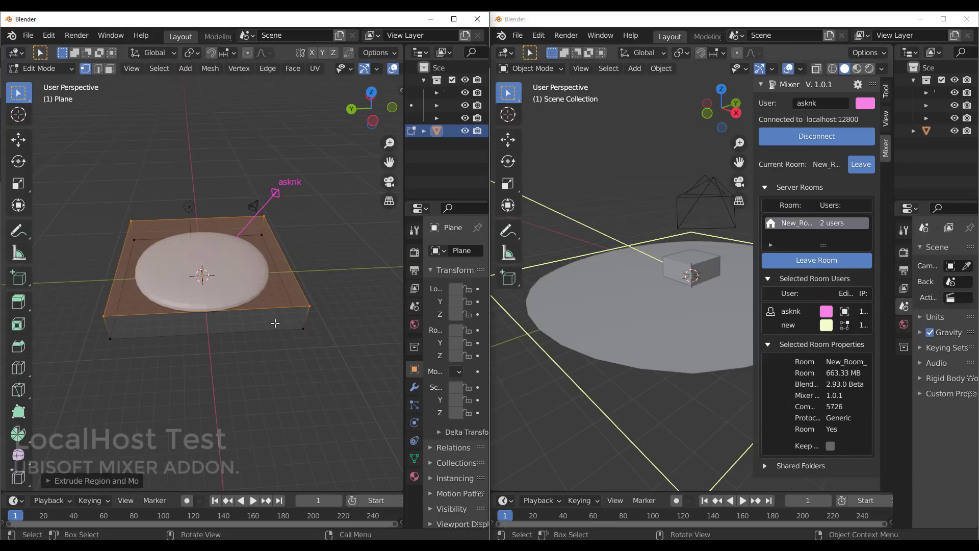
scroll(276, 331, "up", 5)
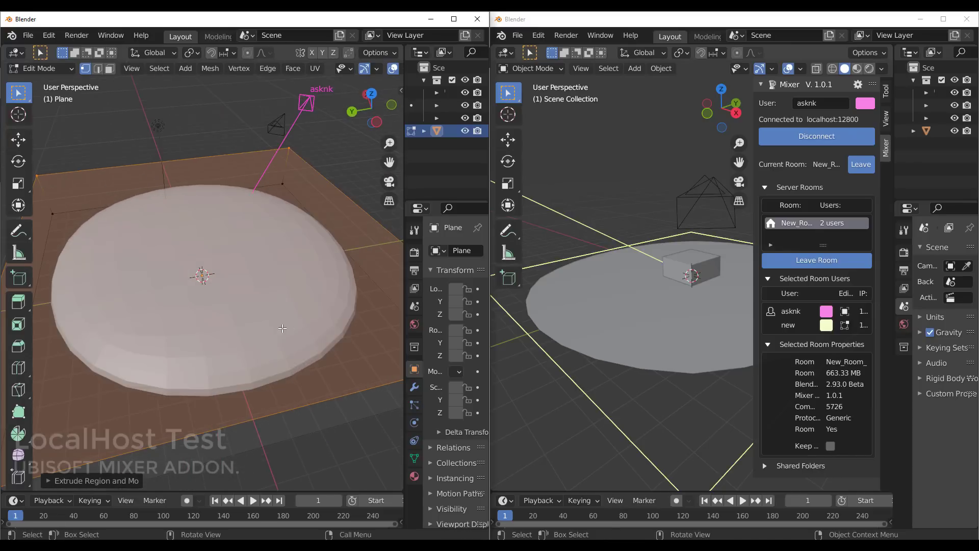
Bevel the extruded face's edges with several segments and return to Object Mode
key("ctrl+b")
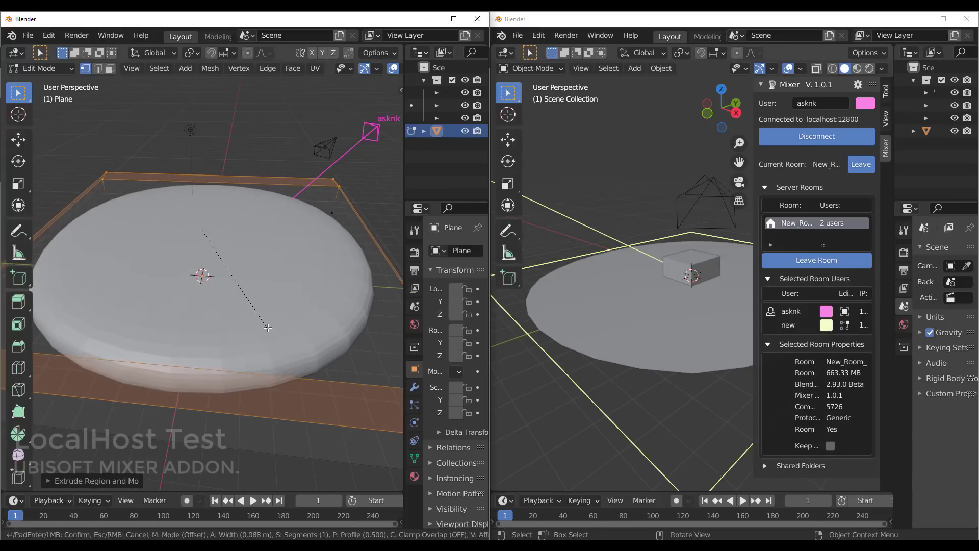
key("Return")
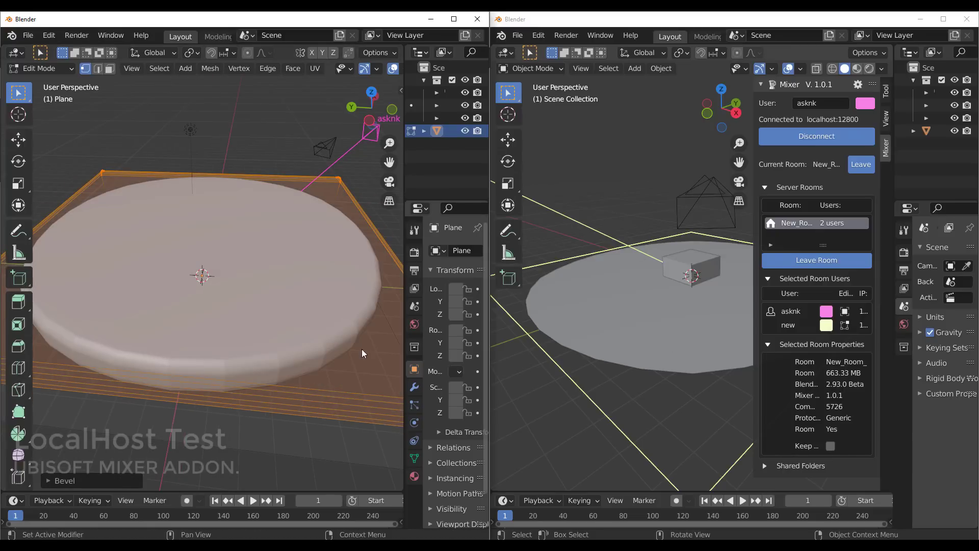
key("Tab")
Lower the disc along the Z axis so that it sits beneath the cube
scroll(247, 330, "down", 6)
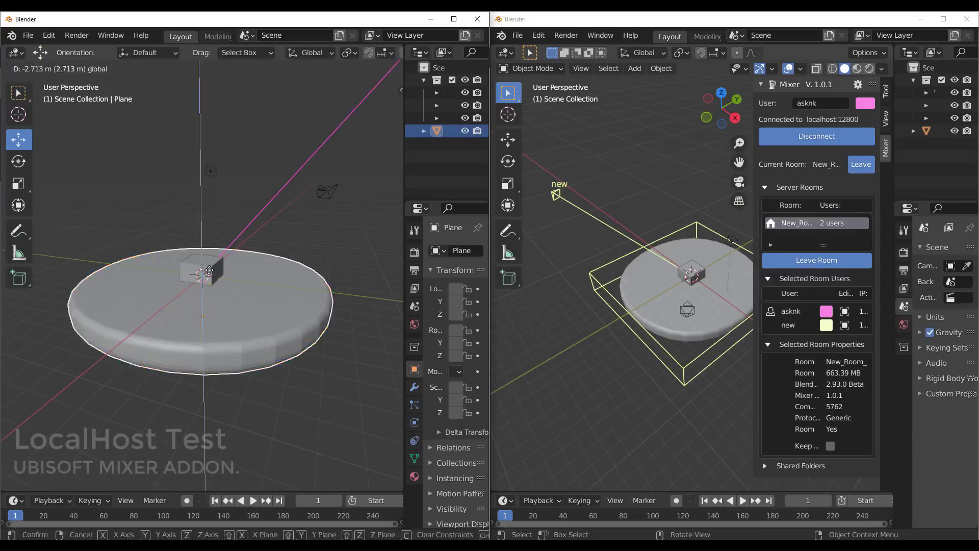
scroll(295, 237, "up", 5)
middle_click_drag(201, 213, 204, 205)
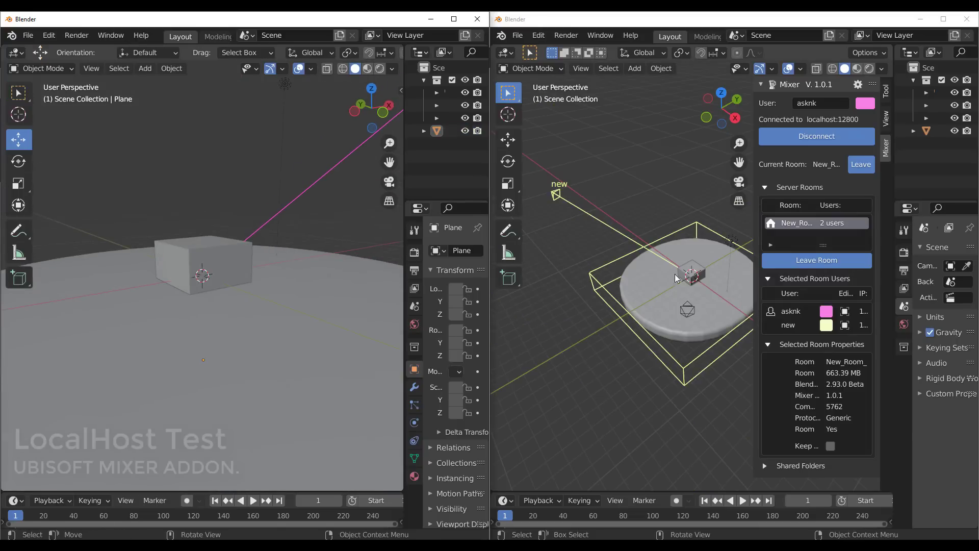
middle_click_drag(694, 229, 639, 280)
left_click(204, 326)
scroll(204, 326, "down", 5)
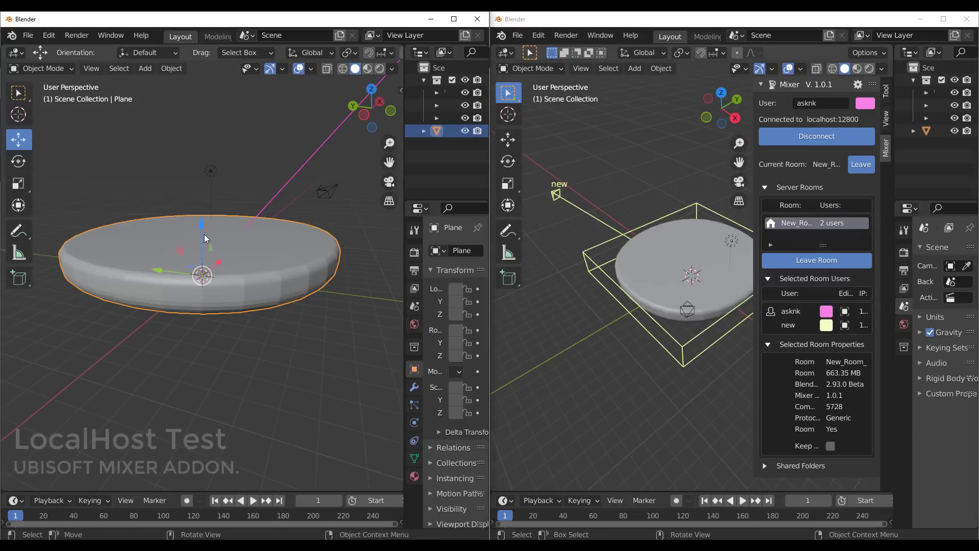
key("g")
key("z")
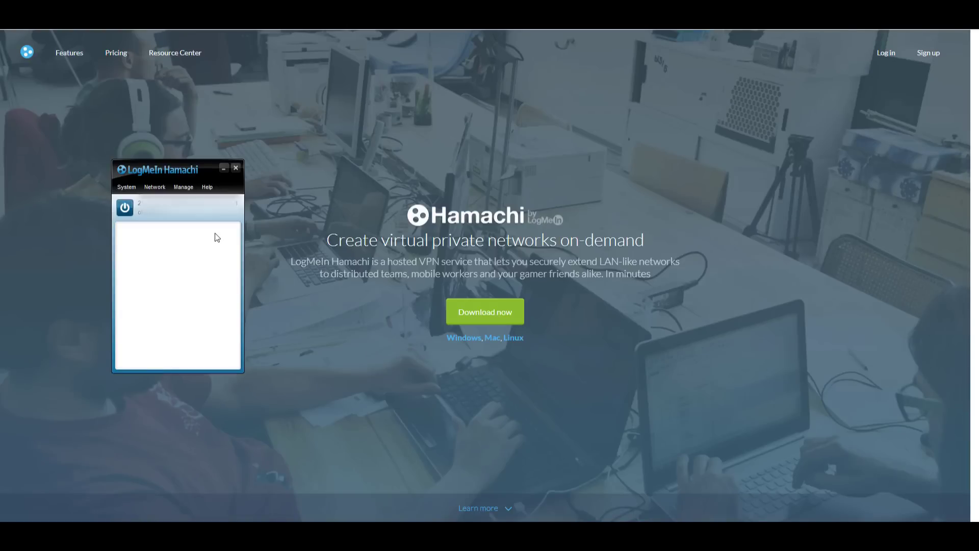
Switch to LogMeIn Hamachi, power it on and create the network askNK_Mixer_Tube, entering and confirming the network password
left_click(126, 207)
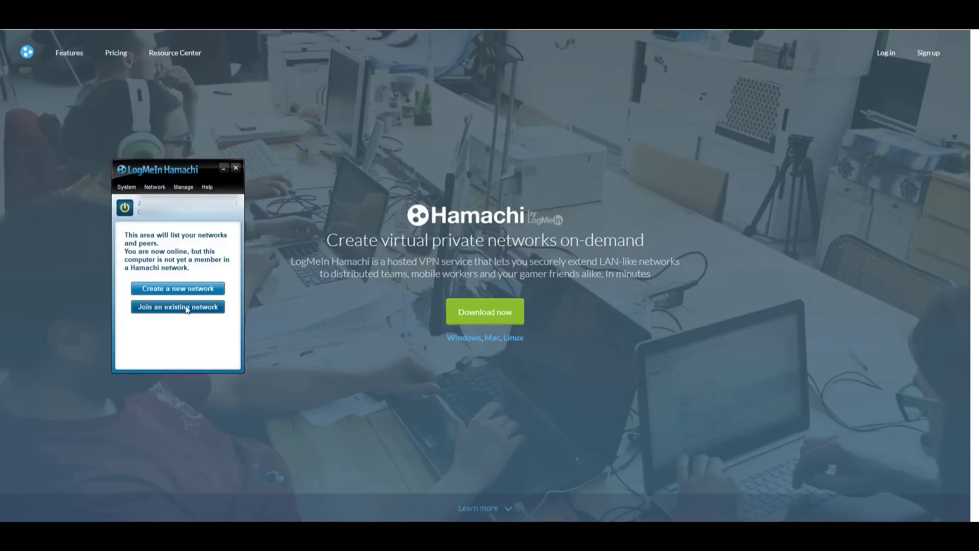
left_click(177, 289)
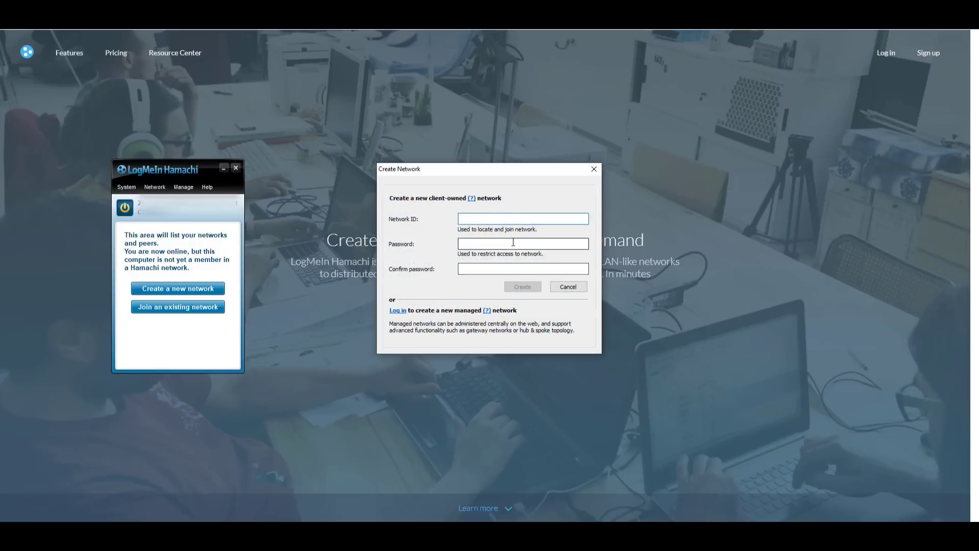
type("askNK_Mixer_Tube")
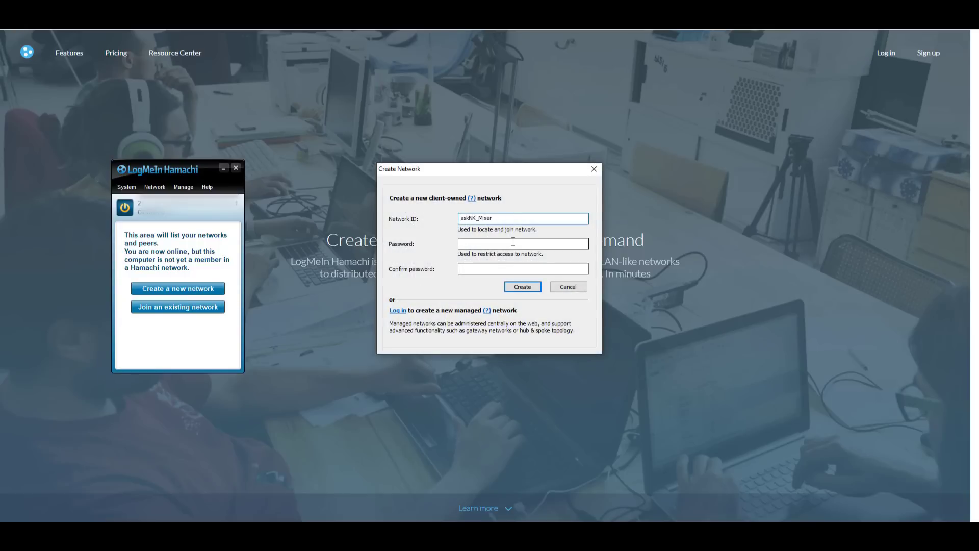
left_click(513, 241)
type("•••••••••••")
key("Tab")
type("••••••")
key("ctrl+a")
type("•••••••••••")
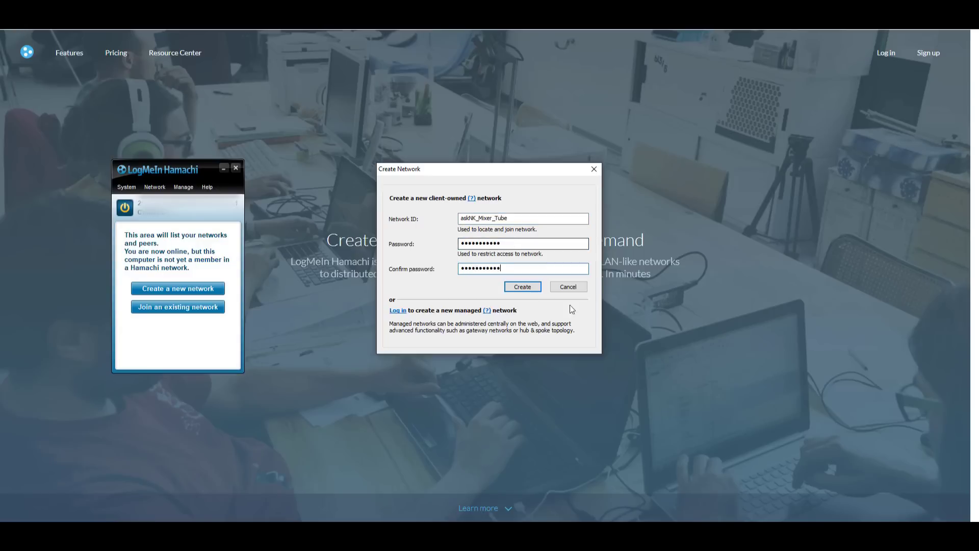
key("Return")
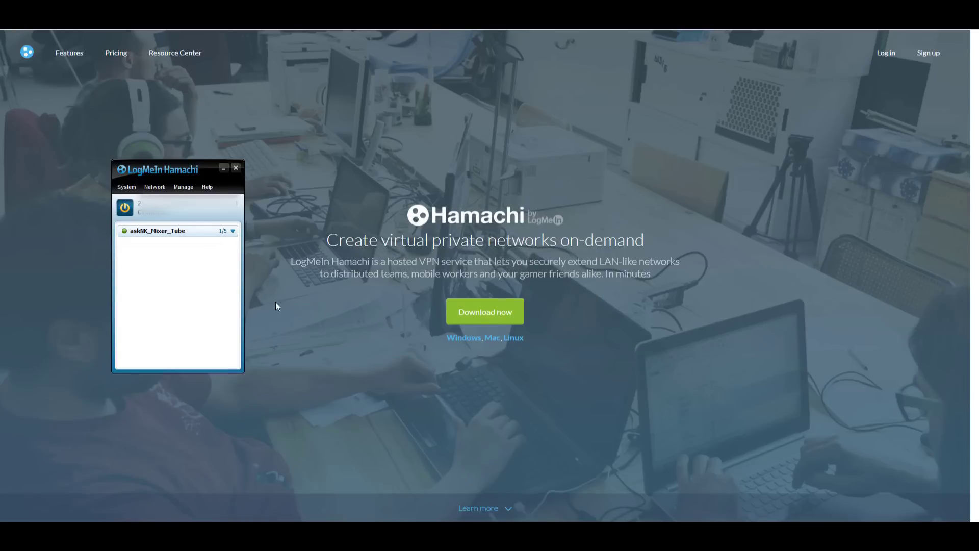
mouse_move(153, 236)
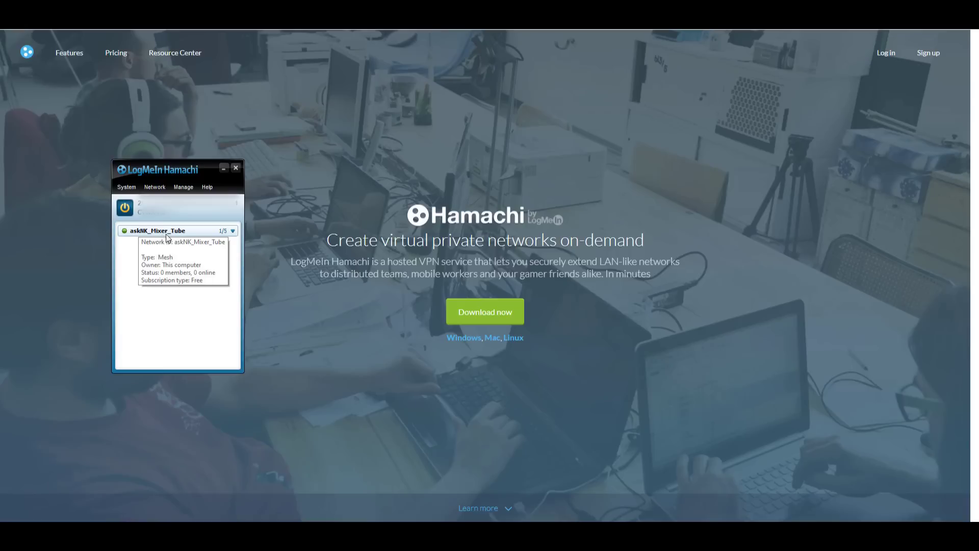
left_click(232, 231)
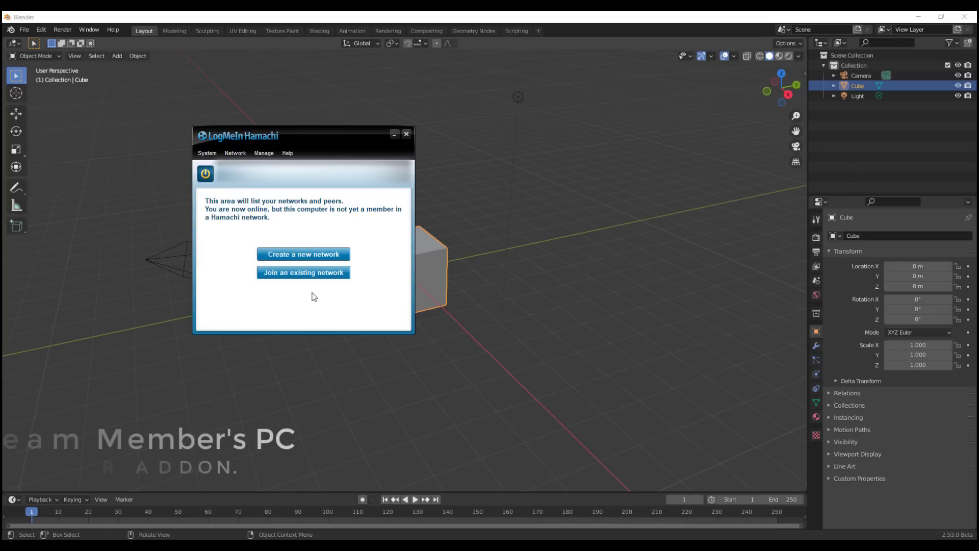
On the team member's PC, join the existing Hamachi network askNK_Mixer_Tube with the network password
left_click_drag(308, 135, 187, 149)
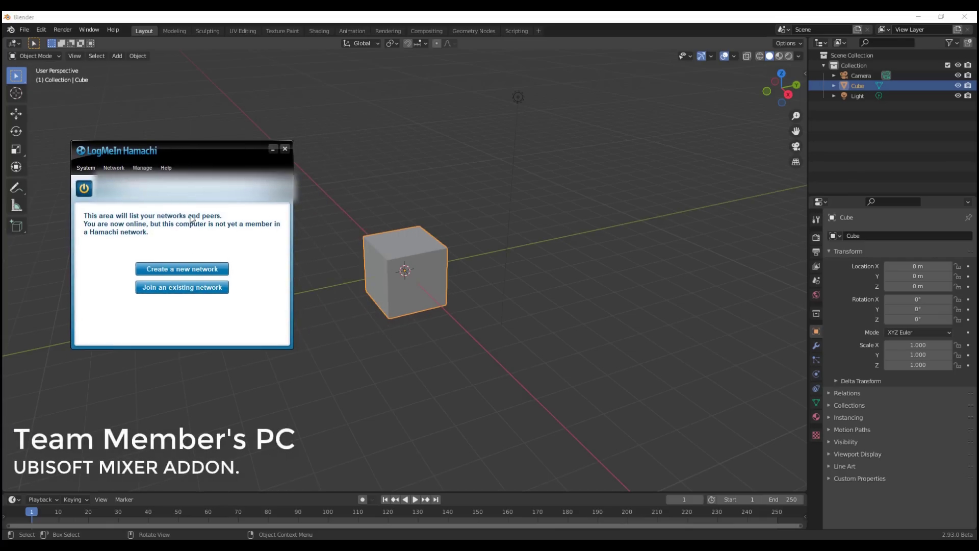
left_click(180, 288)
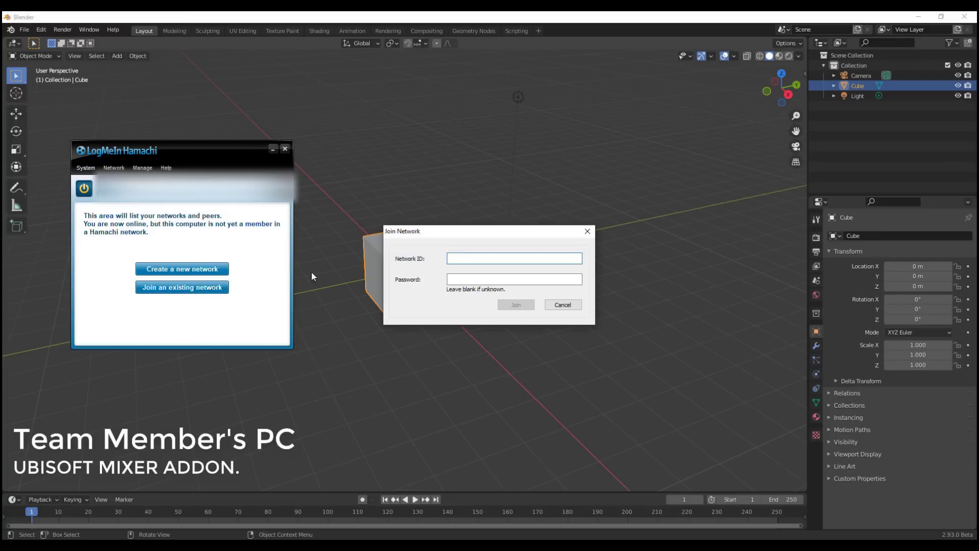
type("askNK_Mixer")
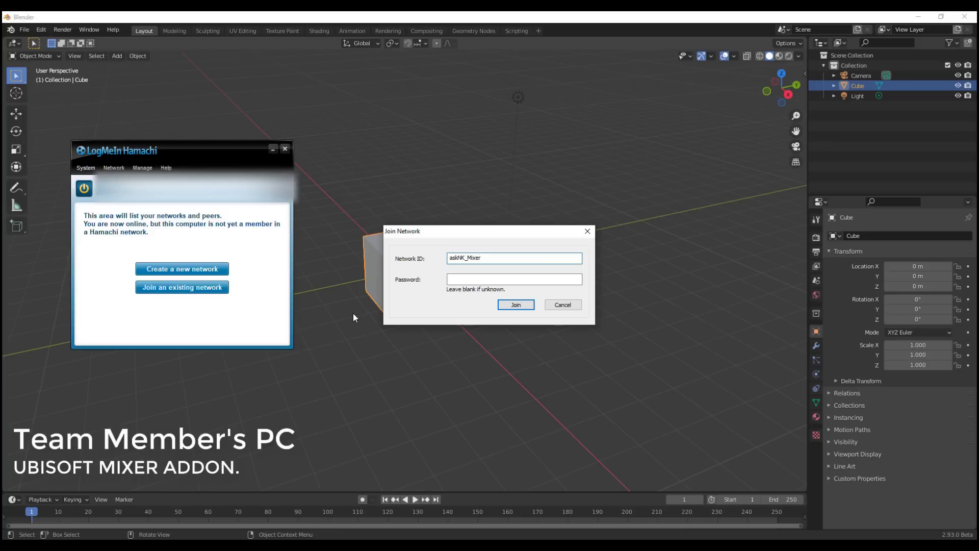
type("_Tube")
key("Tab")
type("*****")
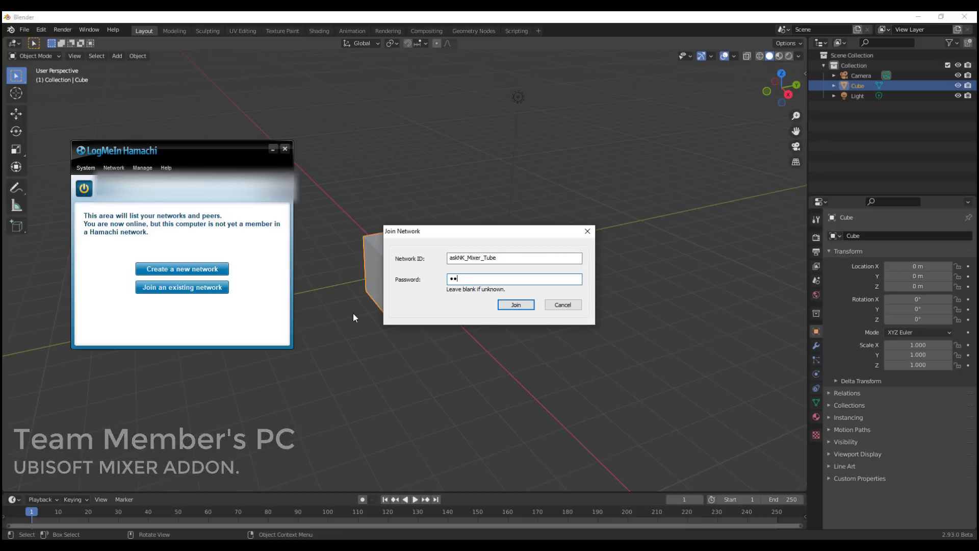
type("******")
left_click(516, 304)
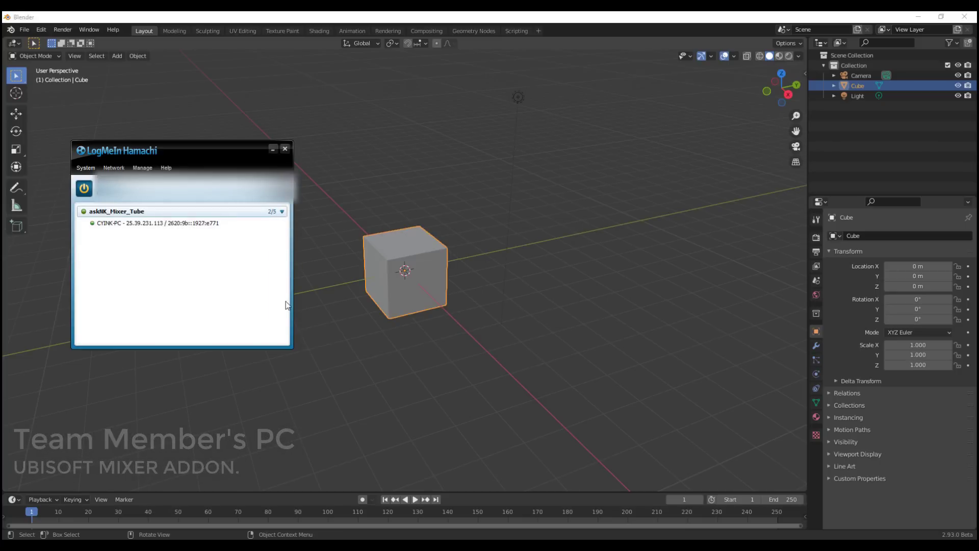
Switch to the team member's Blender, show the Mixer settings in the viewport sidebar and open the host address for editing
left_click(623, 284)
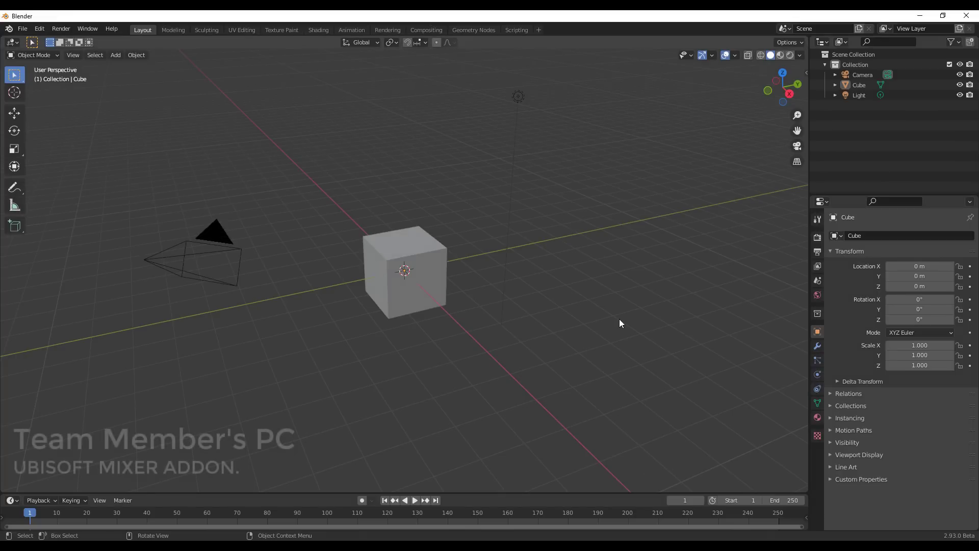
key("n")
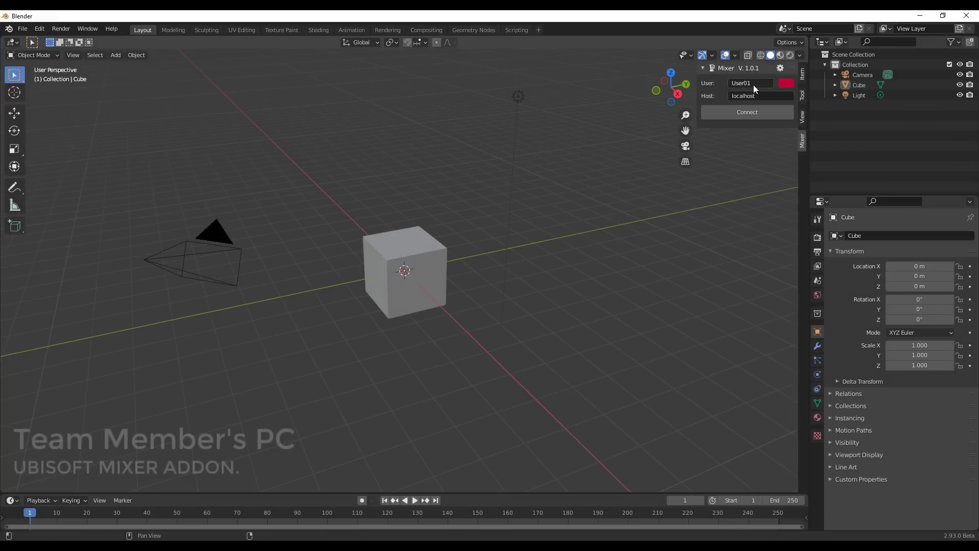
left_click(765, 96)
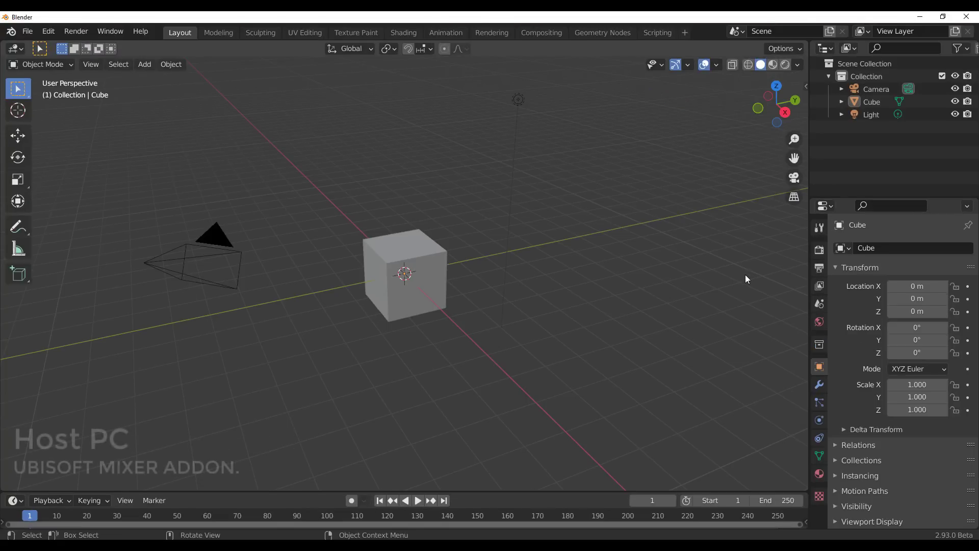
On the host PC, show Blender's Mixer settings and connect to the server on localhost
key("n")
left_click(801, 176)
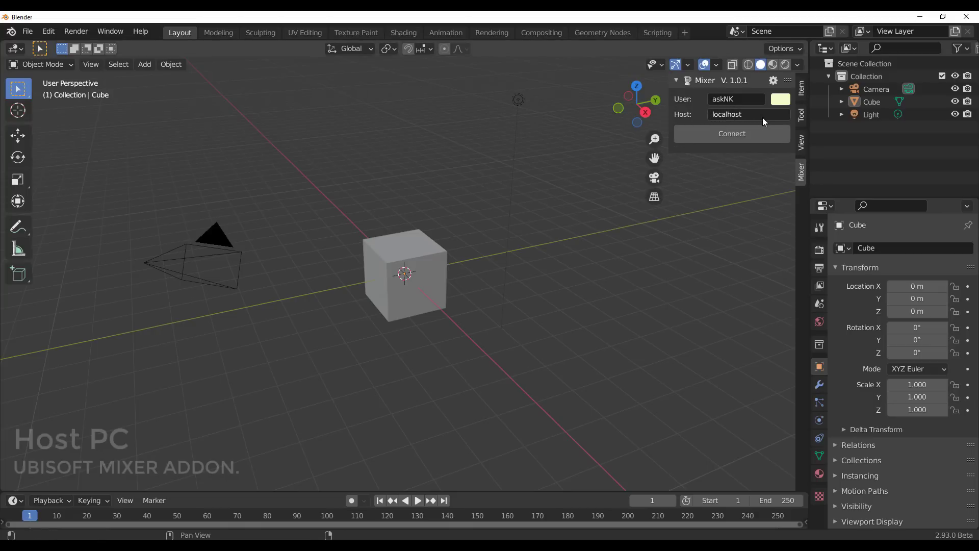
left_click(761, 136)
Create a Mixer room named New Room on the host and select it among the server rooms
left_click(726, 161)
type("N")
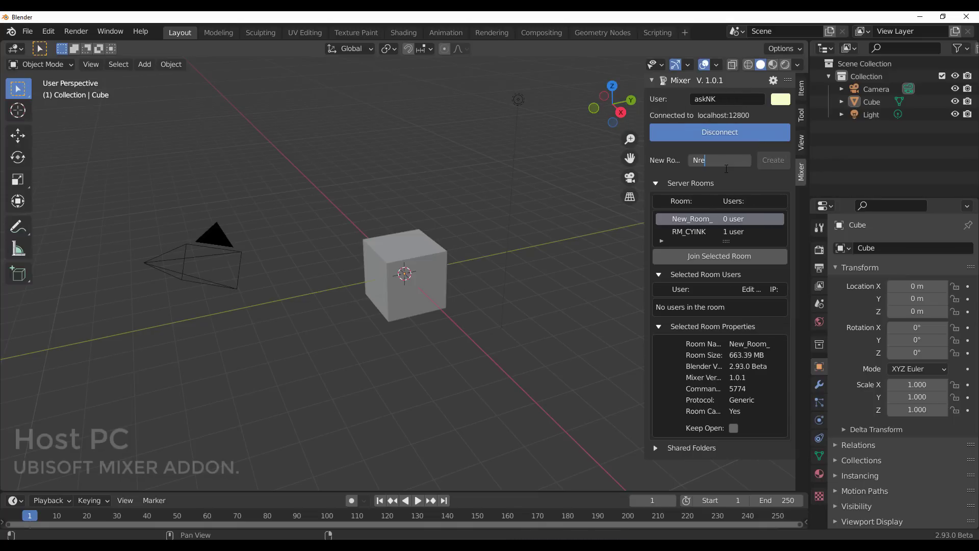
type("ew Room")
key("Return")
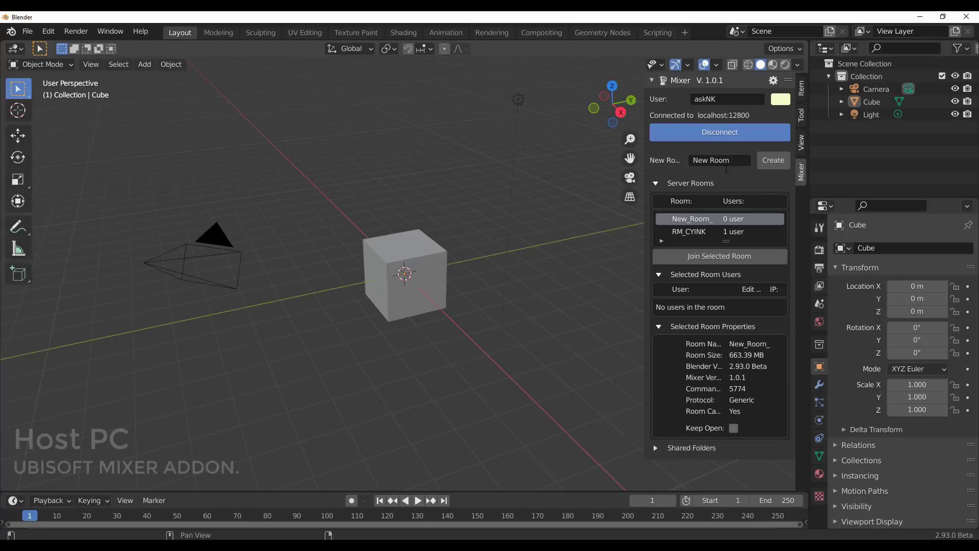
left_click(779, 164)
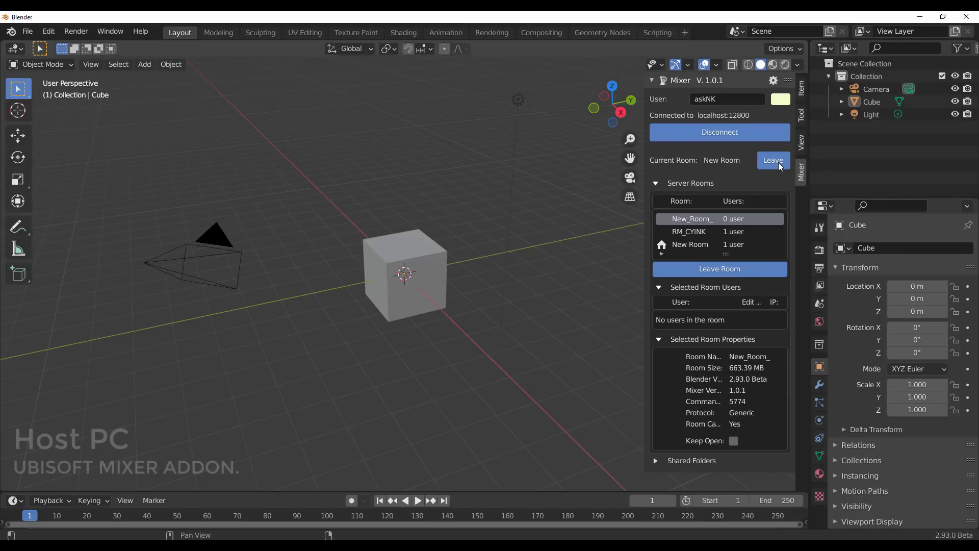
left_click(693, 243)
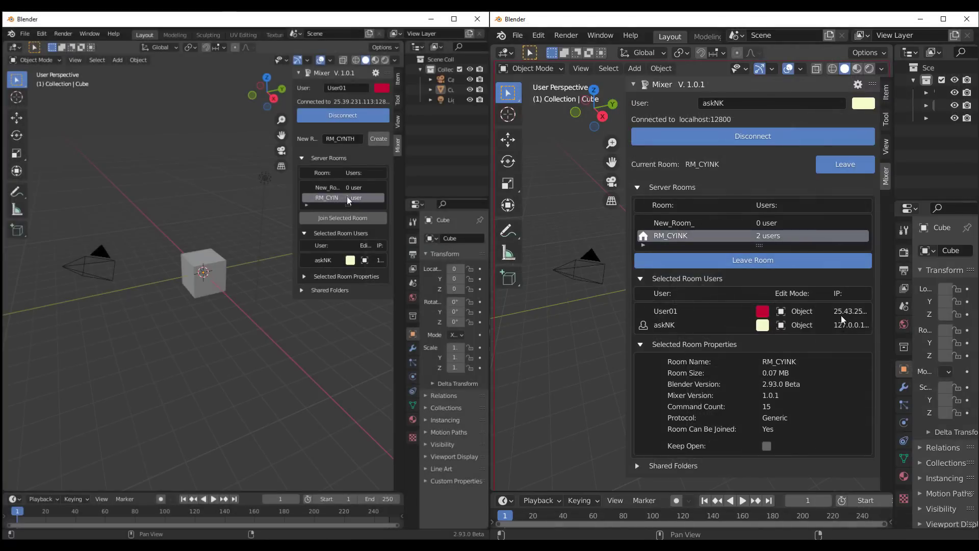
Join the RM_CYINK room from the team member's Blender instance
left_click(343, 218)
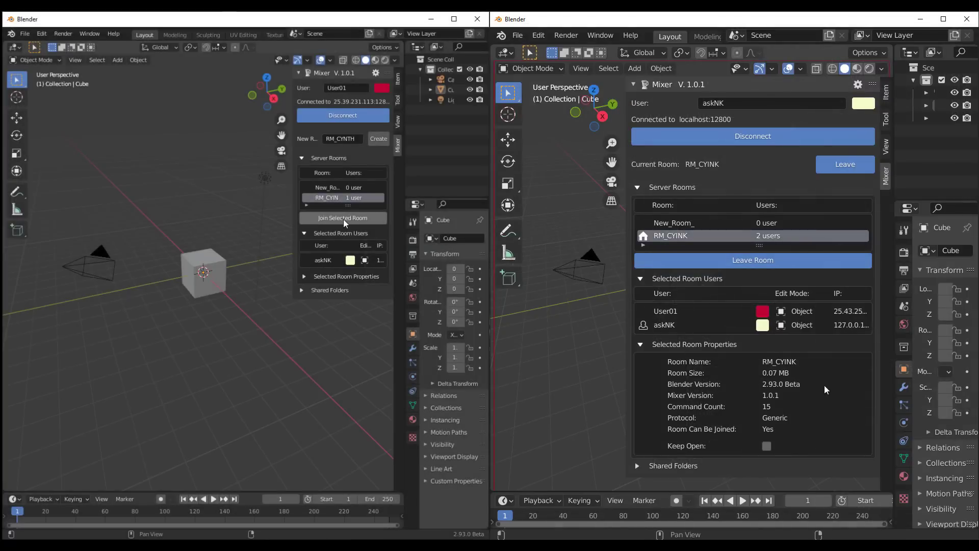
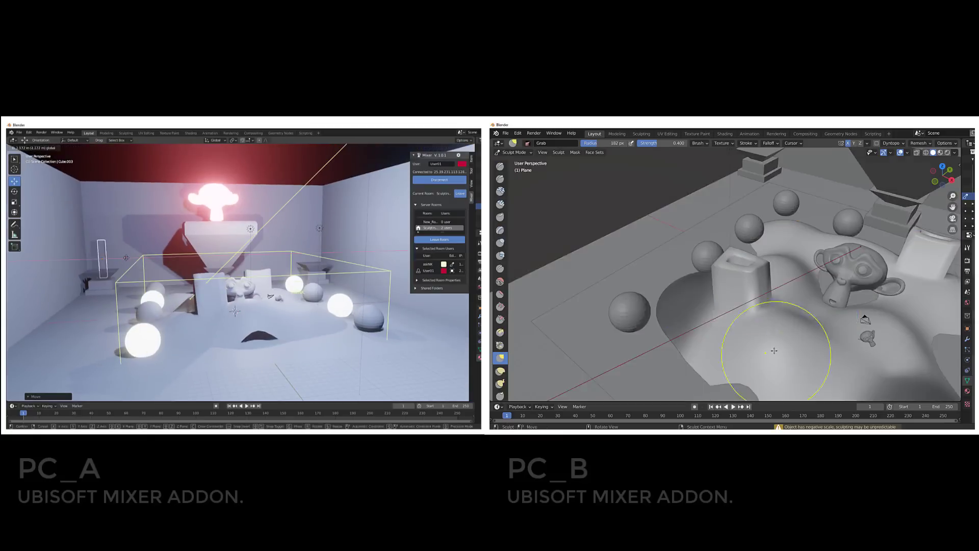
mouse_move(749, 326)
middle_mouse_down()
mouse_move(736, 316)
mouse_move(717, 353)
middle_mouse_up()
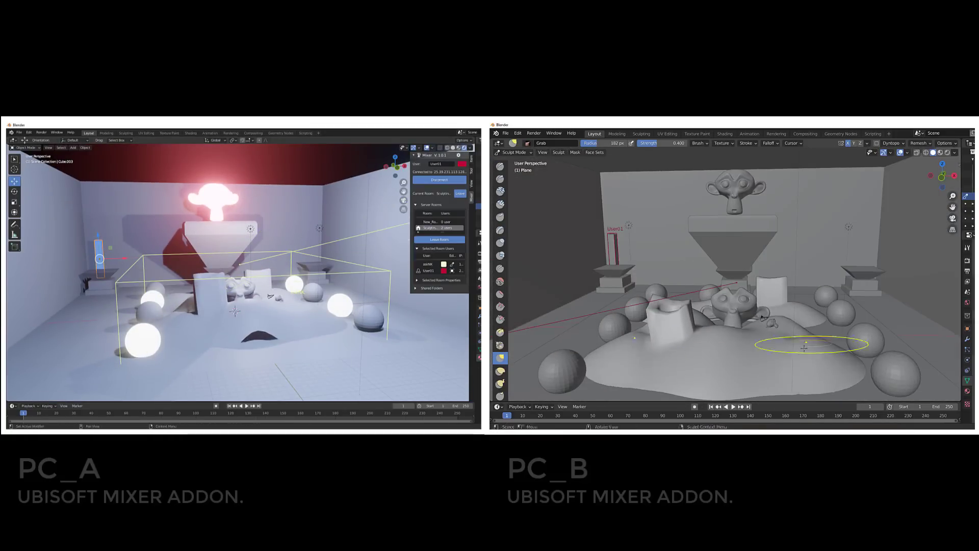
On PC_B, bevel the edges of the funnel-shaped bowl beneath the monkey head in Edit Mode
mouse_move(804, 347)
middle_mouse_down()
mouse_move(810, 327)
mouse_move(739, 346)
mouse_move(743, 288)
middle_mouse_up()
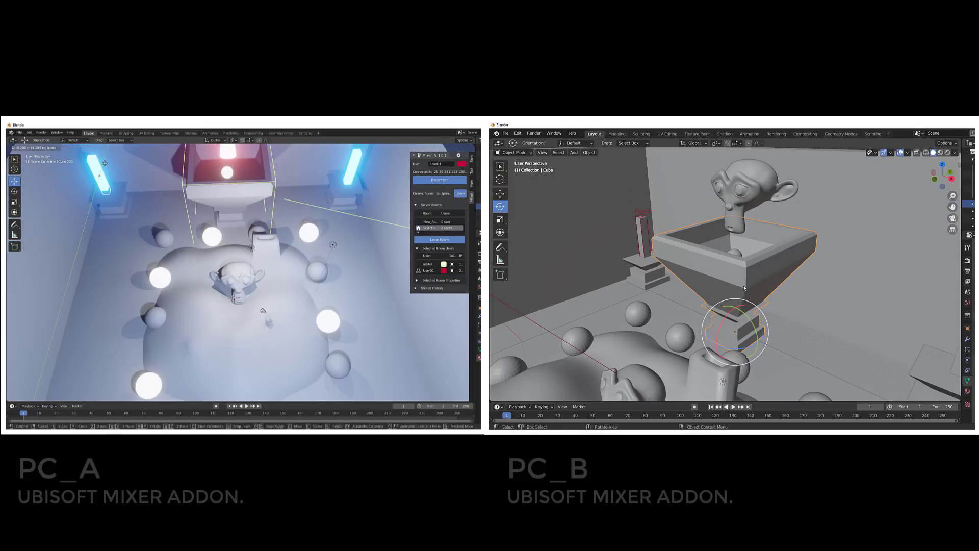
key("Tab")
key("ctrl+b")
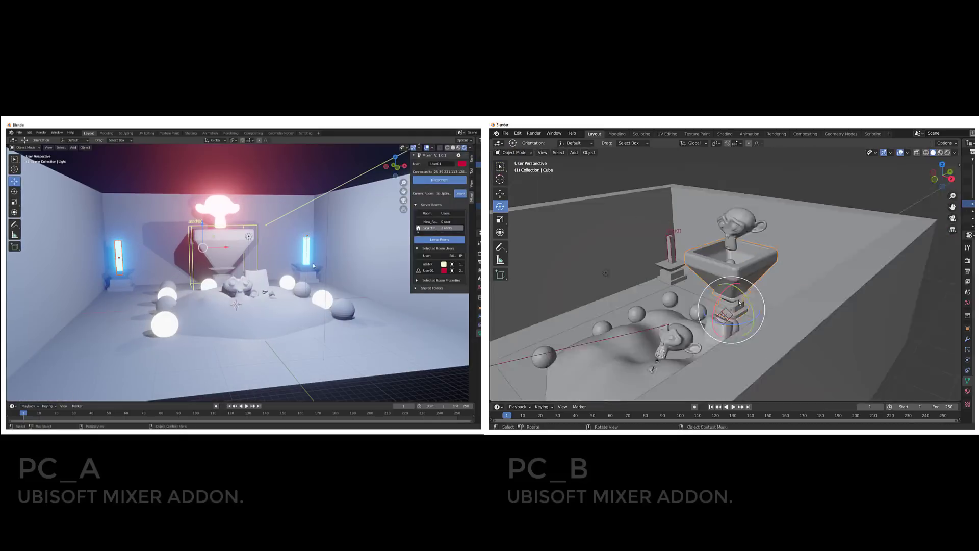
Reposition the glowing blue light tube beside the room's wall on PC_A
middle_click_drag(596, 255, 611, 289)
key("Tab")
key("Tab")
key("g")
key("g")
key("g")
On PC_B, enter Edit Mode on the room's wall mesh and activate Extrude Region for the side wall faces
left_click(885, 249)
scroll(610, 289, "down", 4)
left_click(499, 288)
key("Tab")
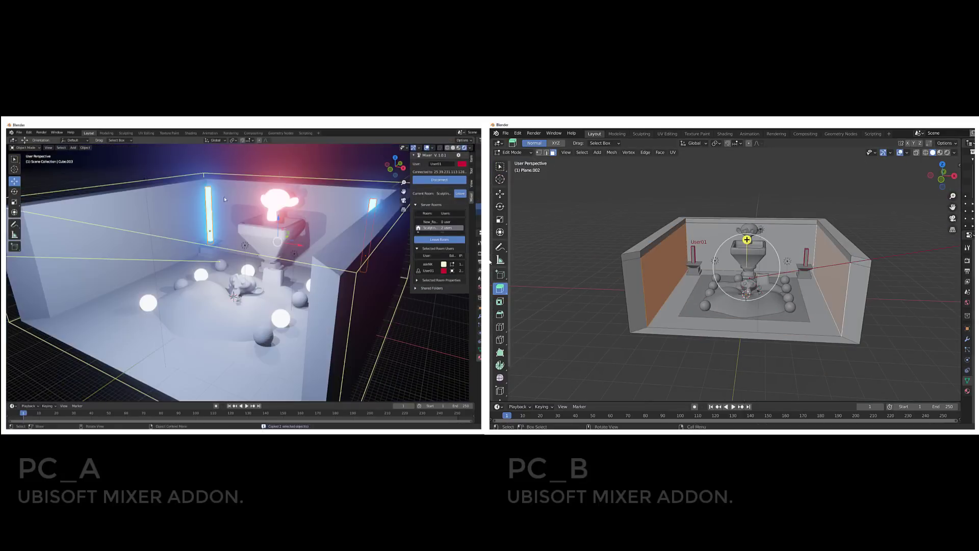
Extrude the top faces of both side walls upward to raise the room's walls on PC_B
left_click(740, 184)
middle_click_drag(211, 210, 157, 262)
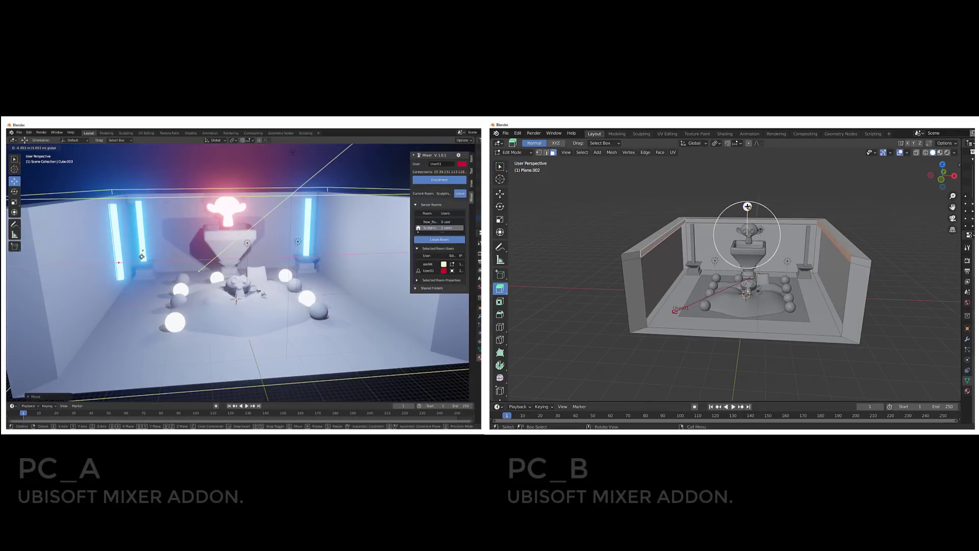
left_click_drag(747, 206, 744, 200)
middle_click_drag(258, 291, 284, 222)
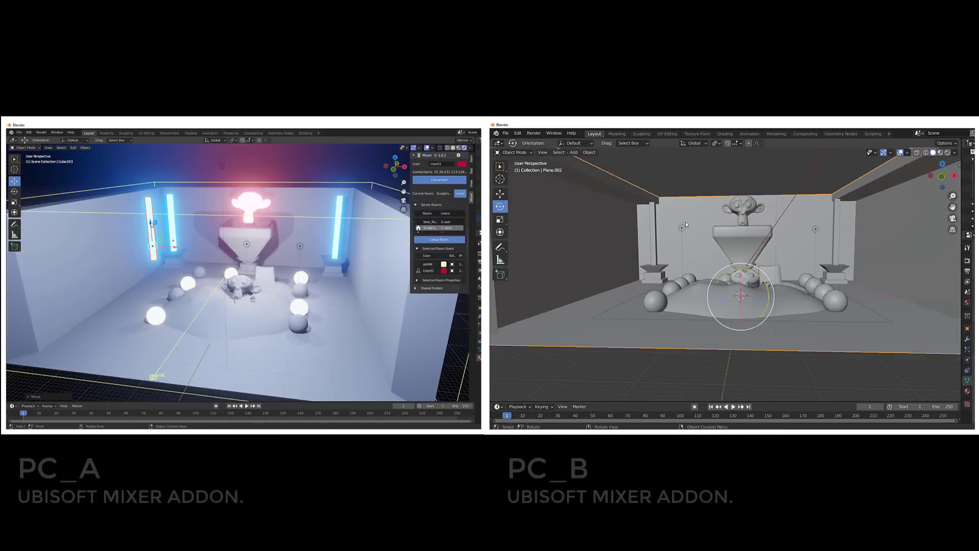
On PC_A, paste another copy of the glowing blue tube and move it into place along the side wall
left_click(152, 198)
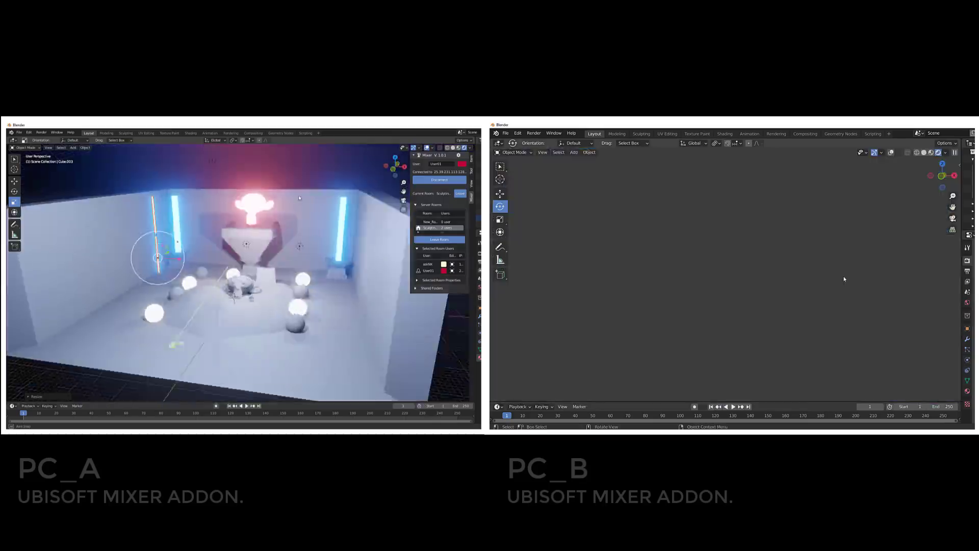
middle_click_drag(300, 198, 328, 293)
key("ctrl+v")
key("g")
left_click(303, 219)
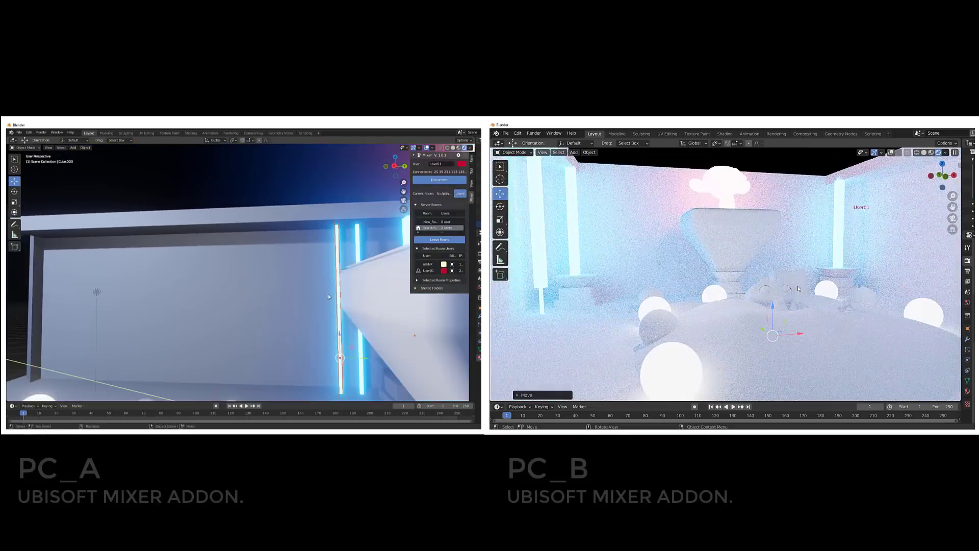
Switch PC_A's viewport to solid shading and examine the shared room and its row of light tubes from several angles
scroll(329, 292, "down", 8)
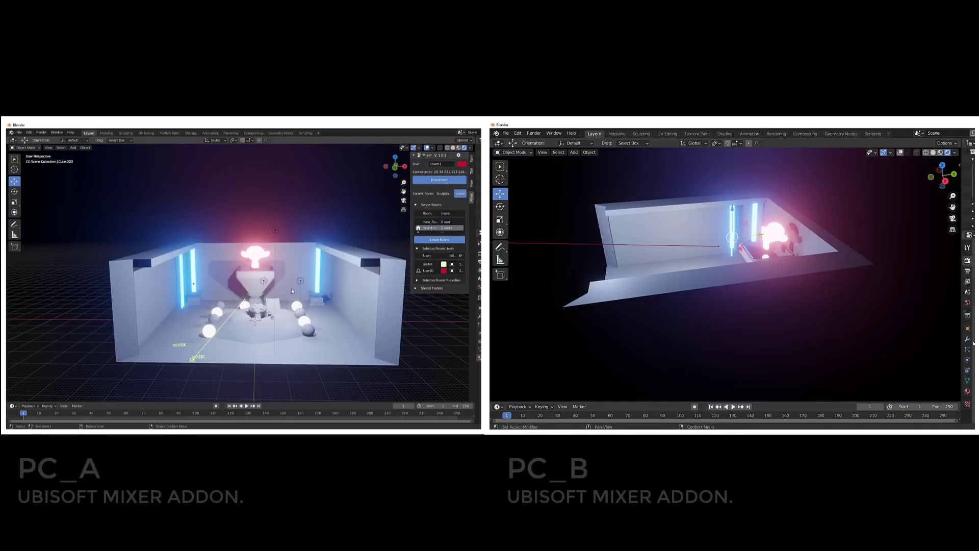
scroll(292, 289, "up", 4)
middle_click_drag(291, 290, 272, 265)
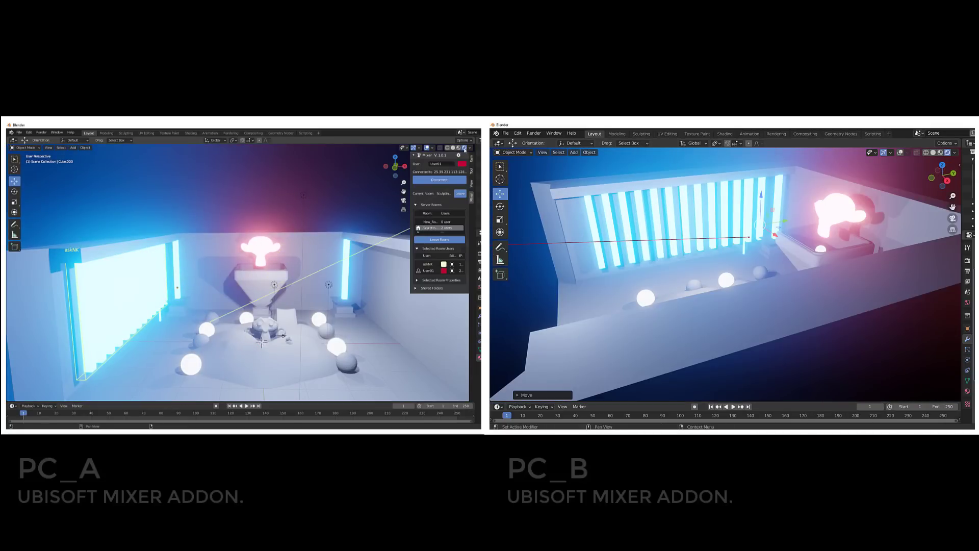
left_click(452, 148)
scroll(260, 287, "down", 5)
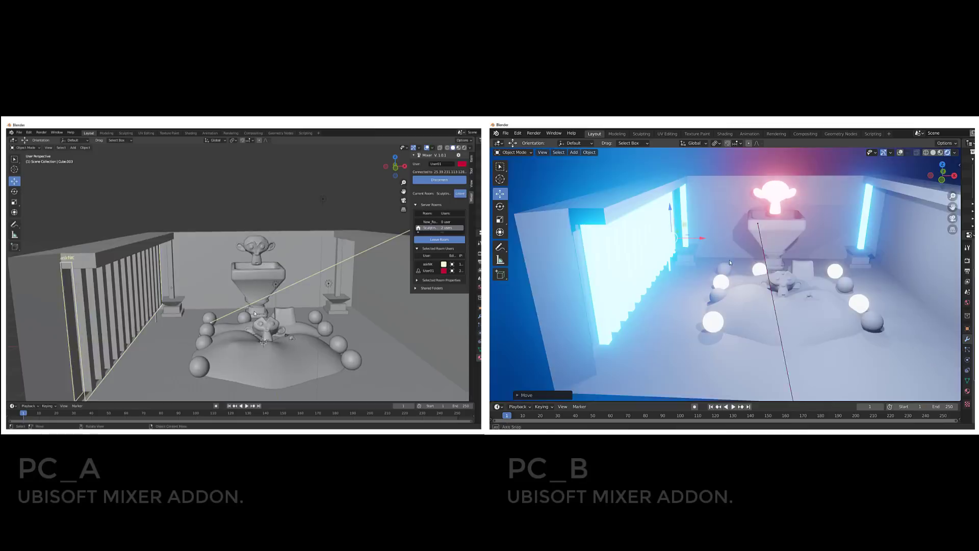
scroll(893, 304, "down", 5)
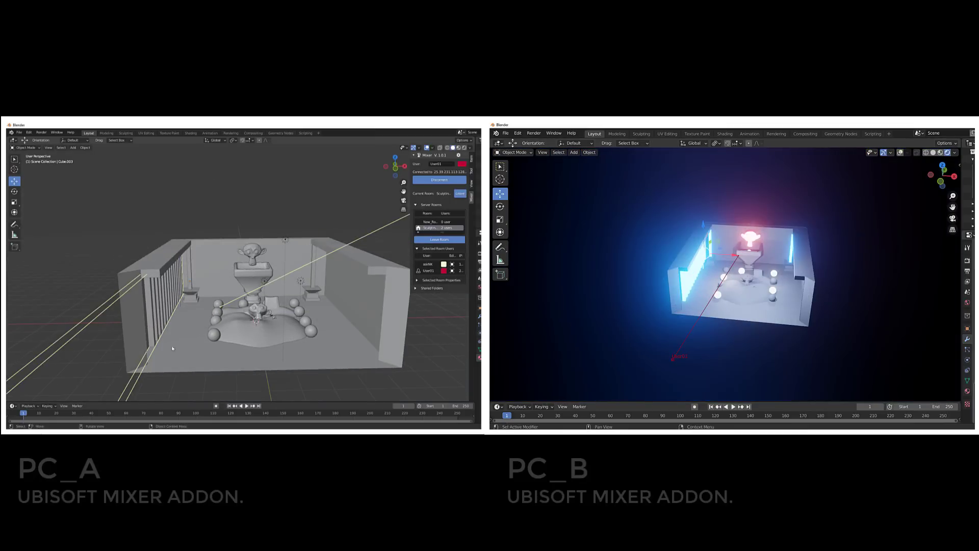
scroll(317, 262, "up", 4)
middle_click_drag(317, 262, 307, 302)
middle_click_drag(237, 280, 311, 308)
scroll(251, 284, "down", 5)
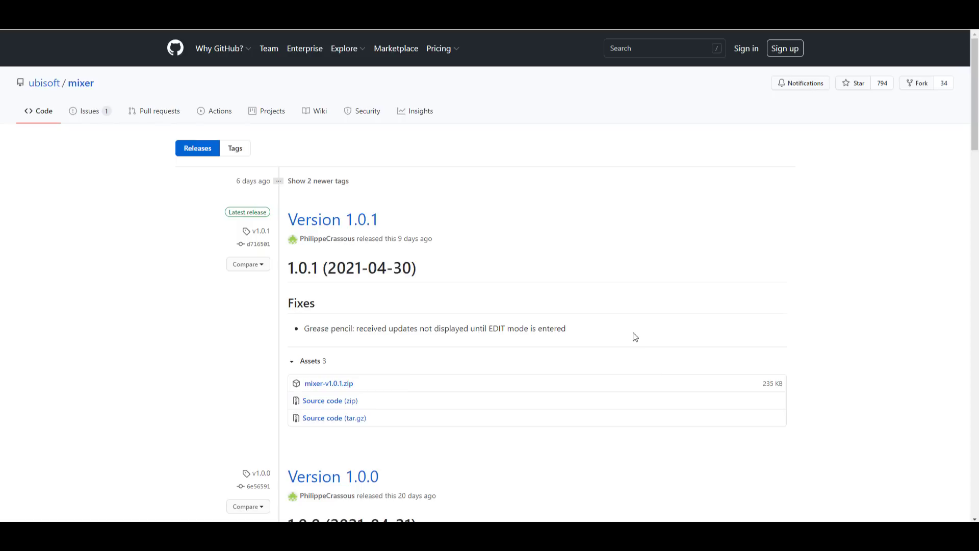
Review the Ubisoft Mixer release notes on GitHub and the pricing plans on the Hamachi website
scroll(627, 241, "down", 20)
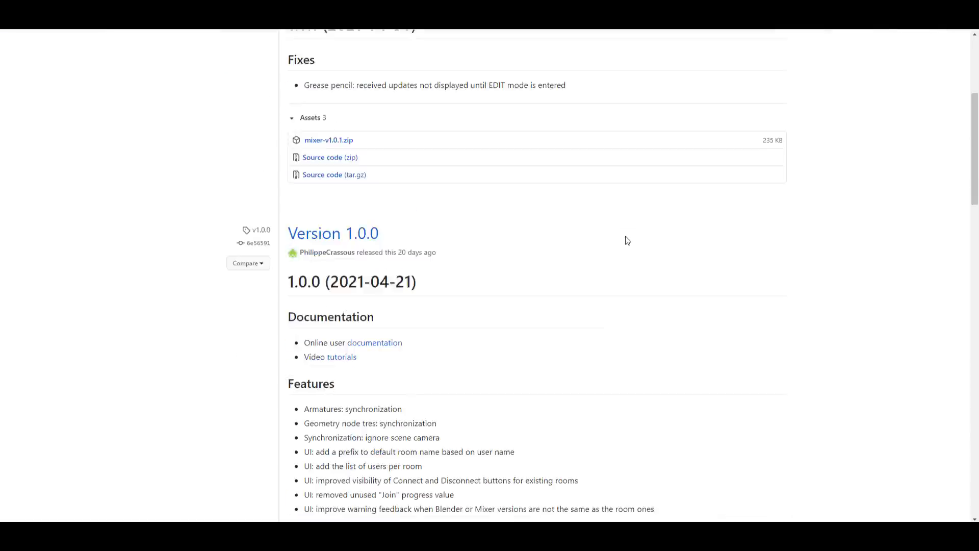
scroll(623, 248, "down", 5)
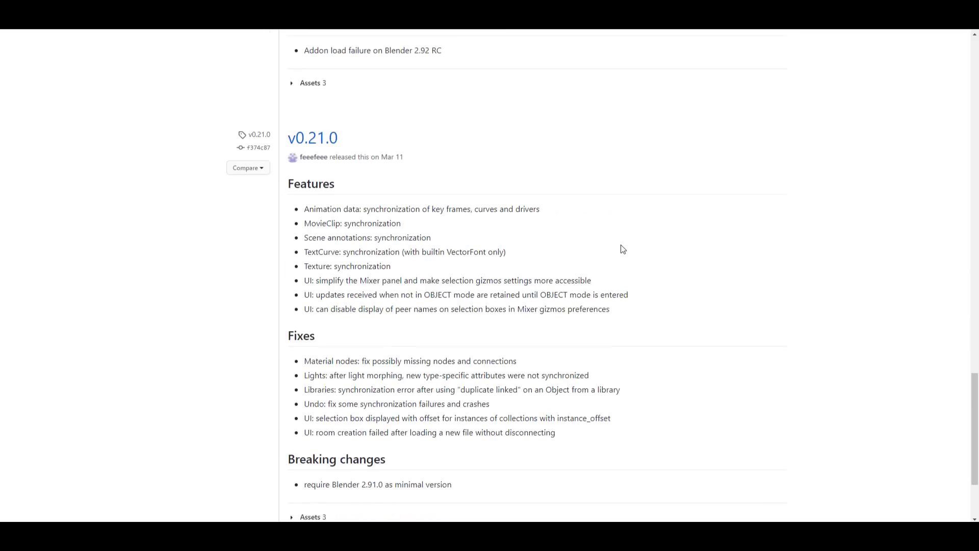
scroll(619, 249, "up", 15)
scroll(619, 249, "up", 6)
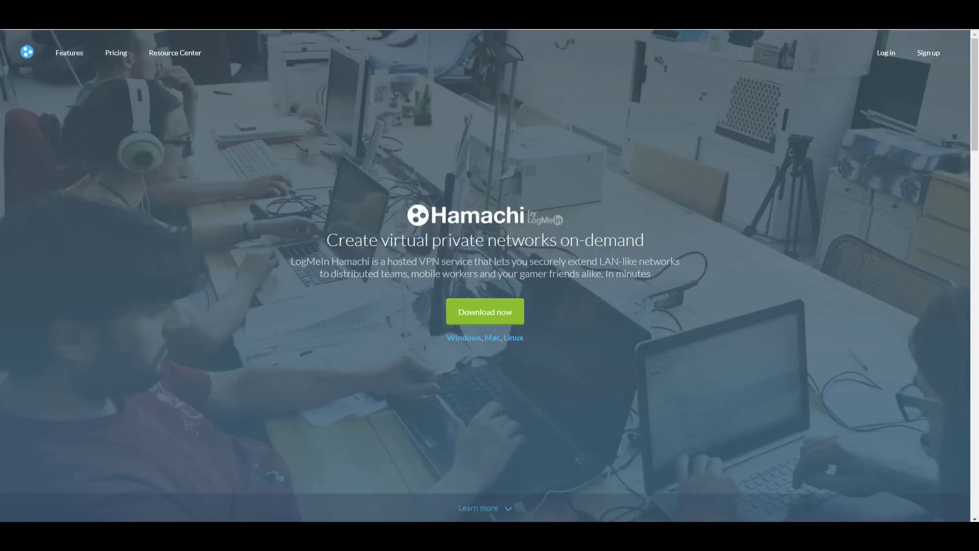
scroll(389, 269, "down", 20)
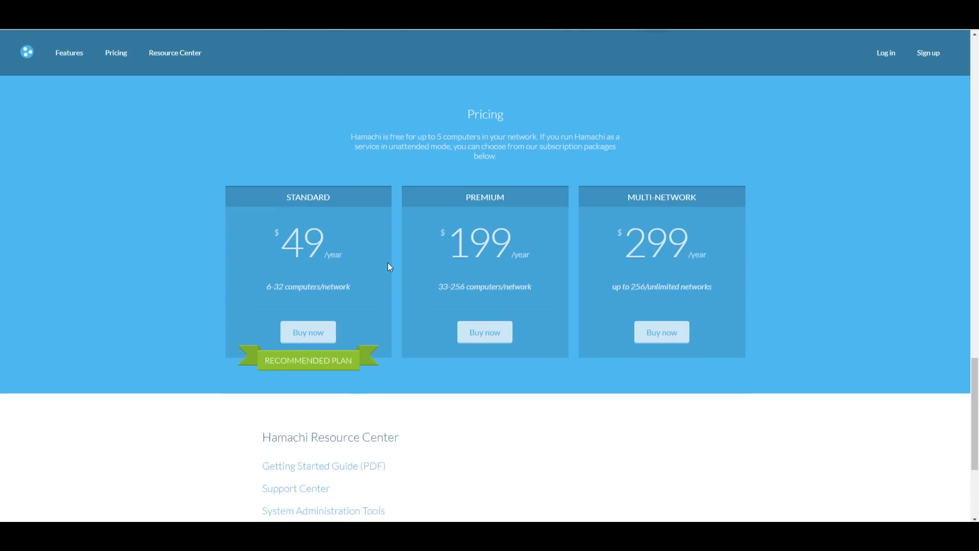
scroll(451, 218, "up", 20)
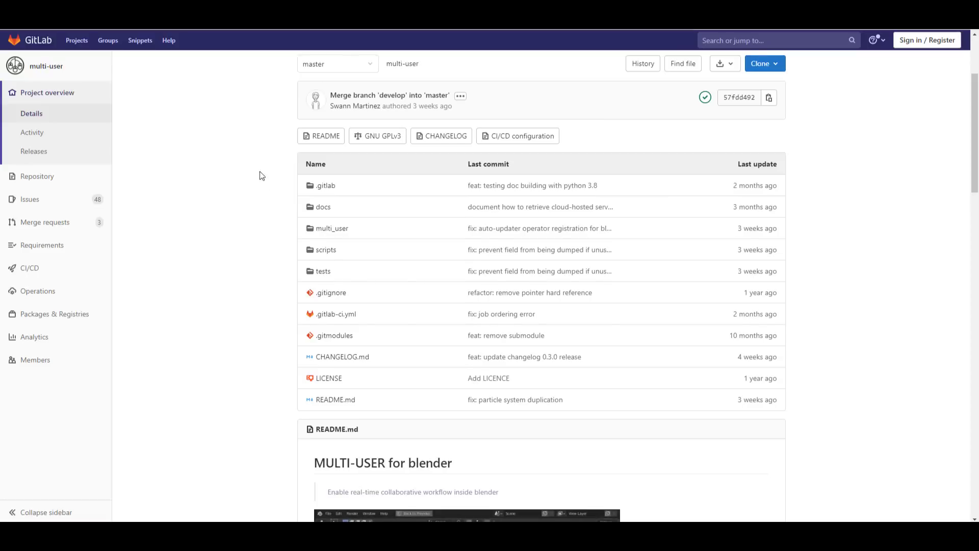
Open the multi-user project on GitLab and read its overview, README and quick installation instructions
scroll(261, 176, "up", 3)
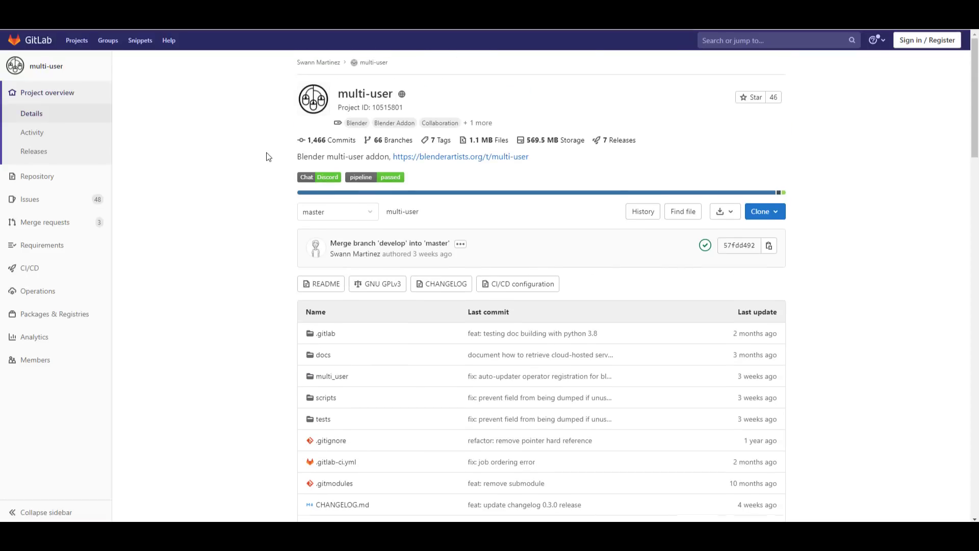
scroll(257, 174, "down", 3)
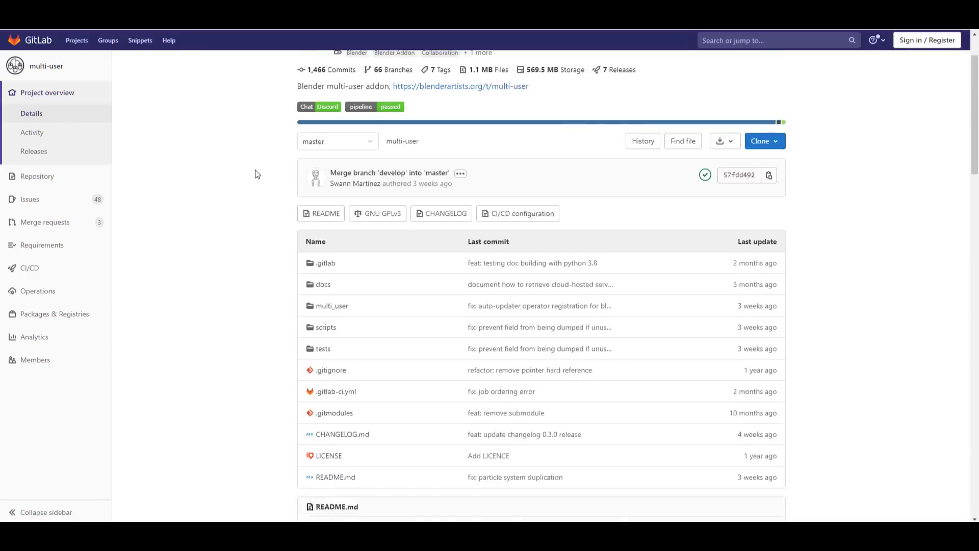
scroll(257, 173, "down", 7)
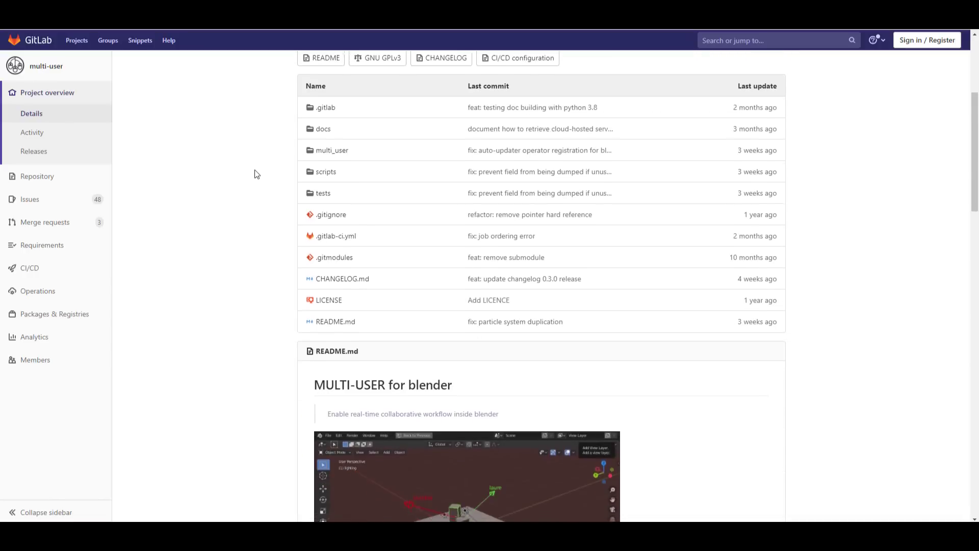
scroll(257, 174, "down", 6)
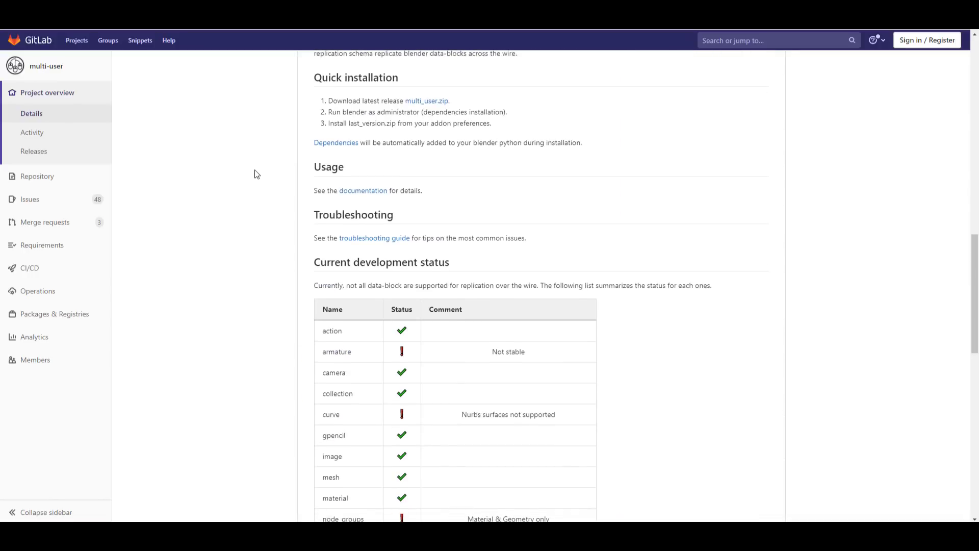
scroll(256, 174, "down", 7)
scroll(257, 174, "down", 6)
scroll(257, 174, "up", 20)
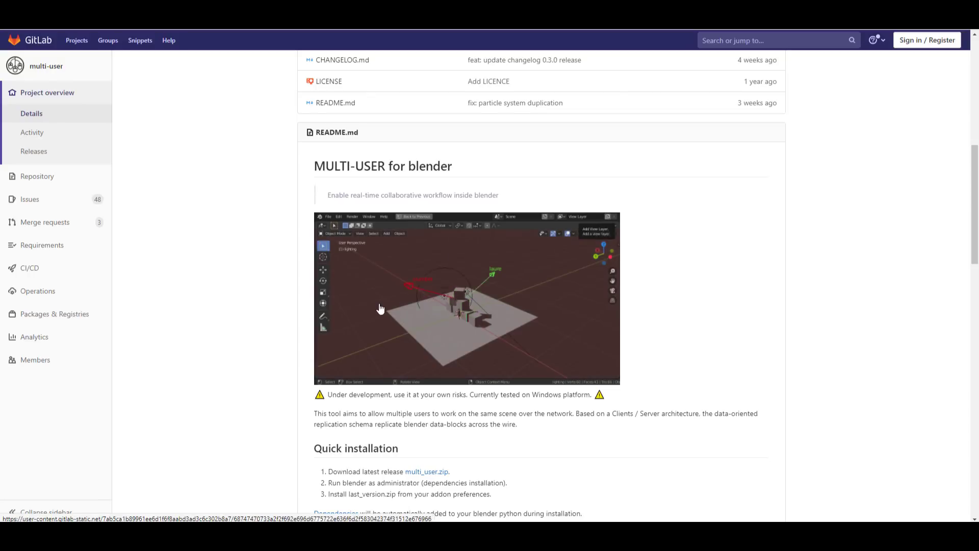
scroll(378, 311, "down", 3)
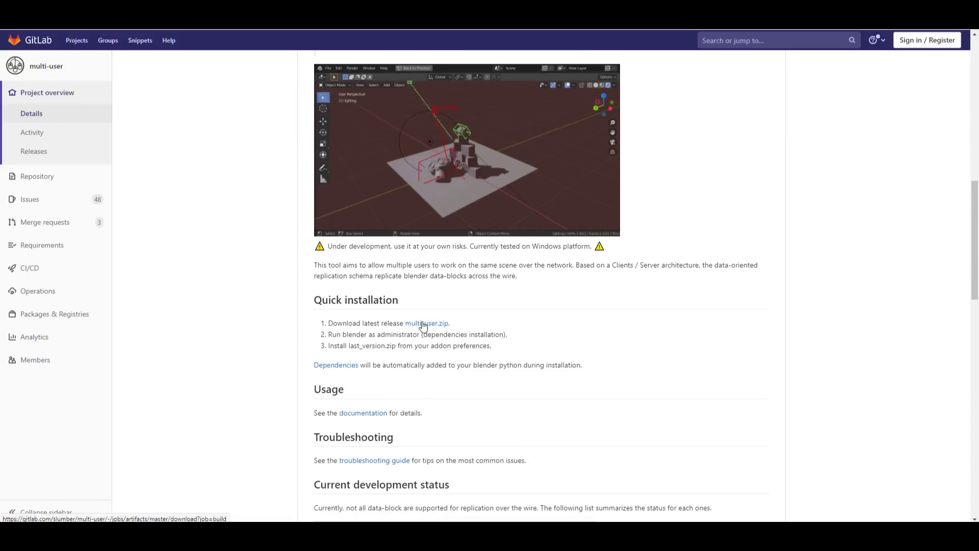
Examine the multi-user add-on's current development status table and its dependencies, and return to the project overview
scroll(401, 363, "down", 7)
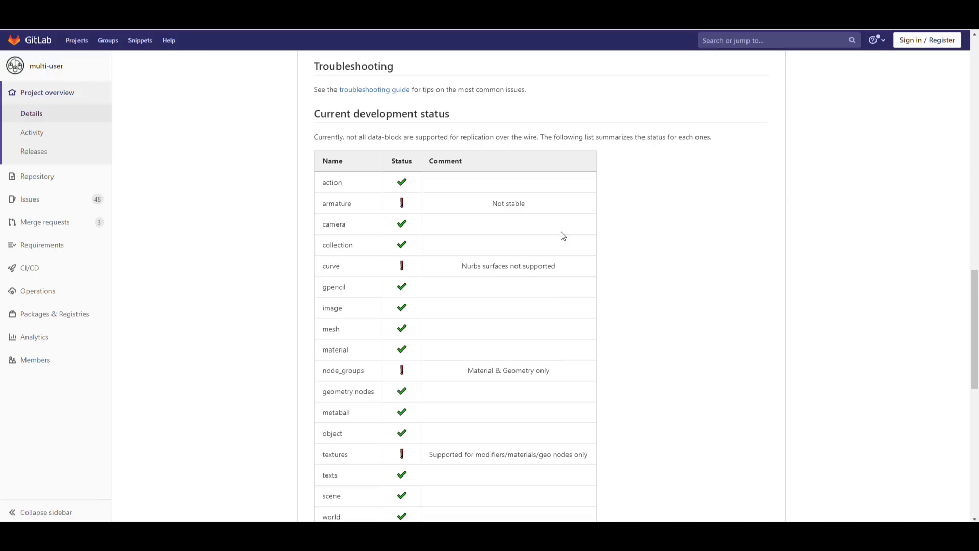
scroll(413, 225, "down", 2)
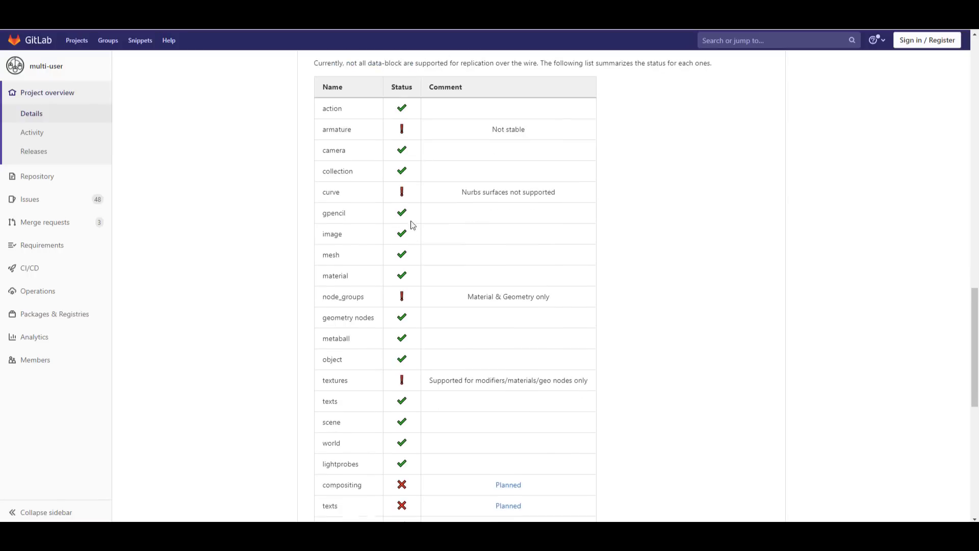
scroll(566, 217, "down", 2)
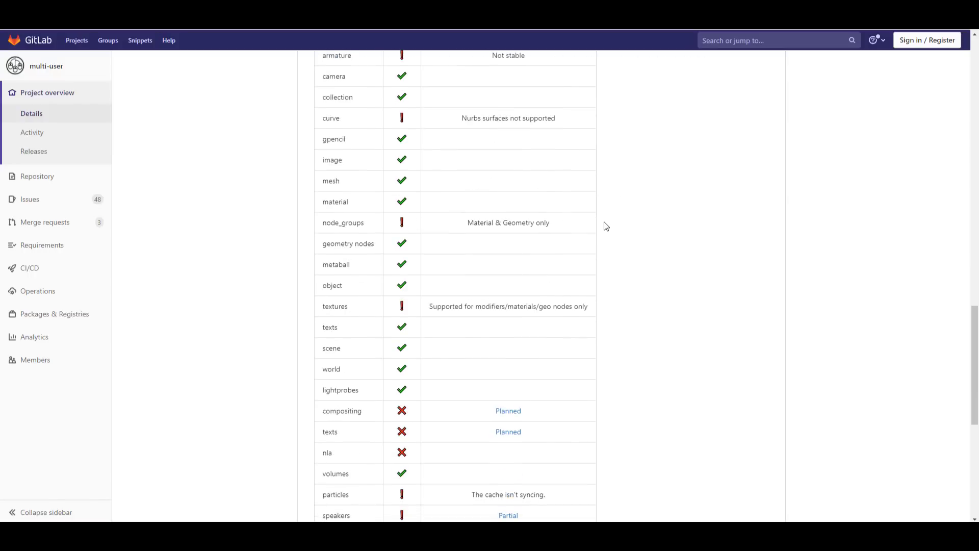
scroll(614, 288, "down", 4)
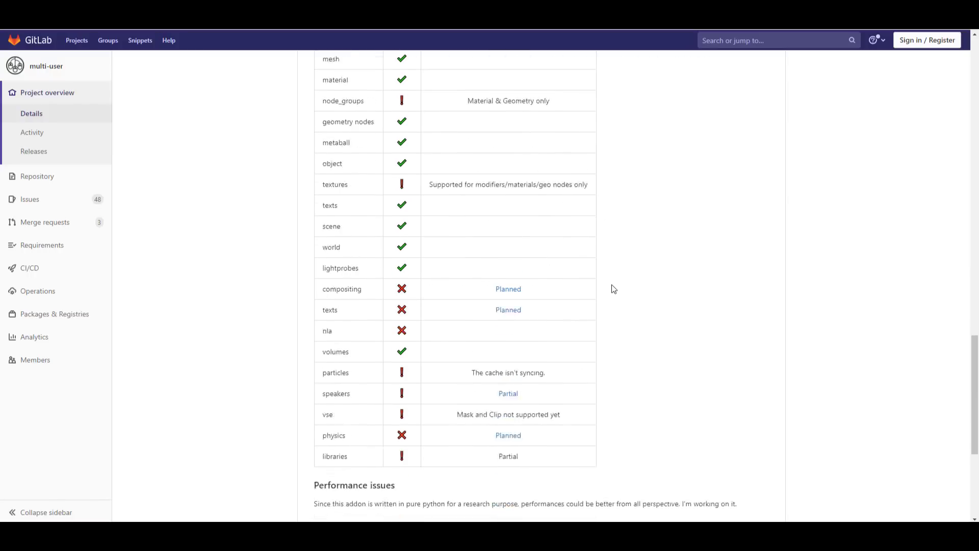
scroll(613, 288, "up", 2)
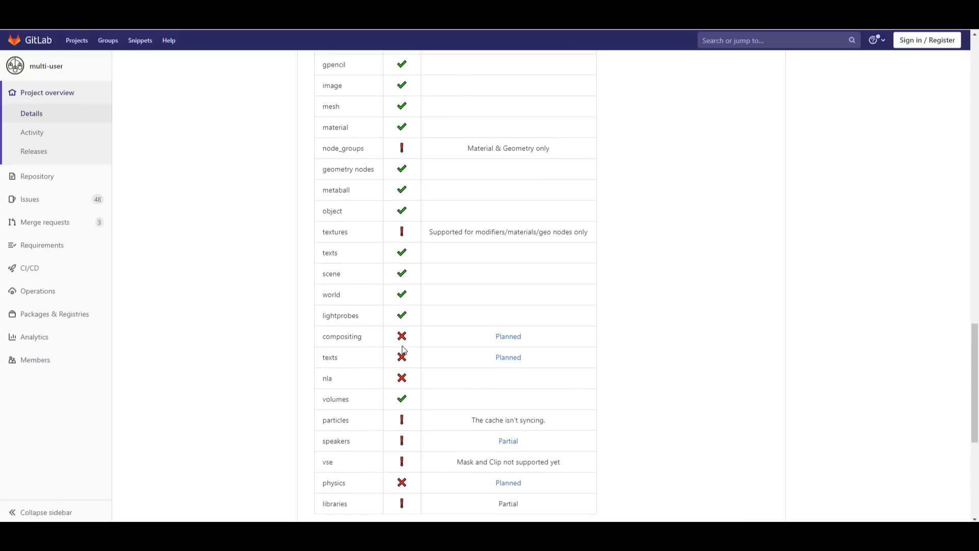
scroll(414, 355, "down", 2)
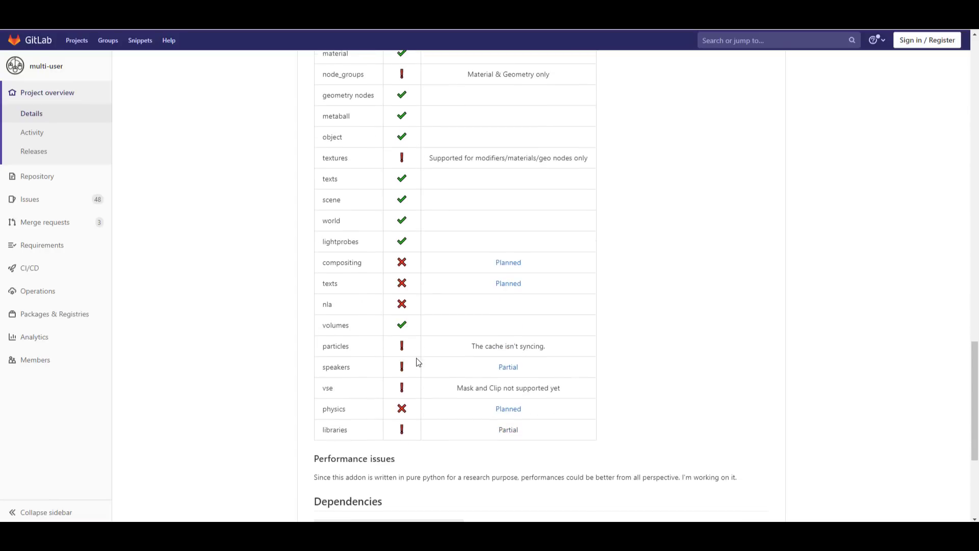
scroll(440, 406, "up", 8)
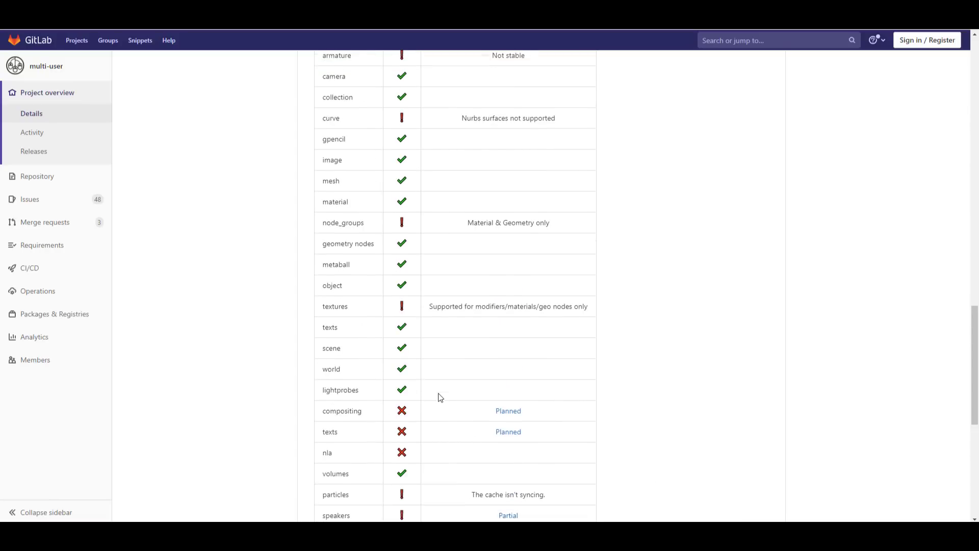
scroll(493, 250, "down", 10)
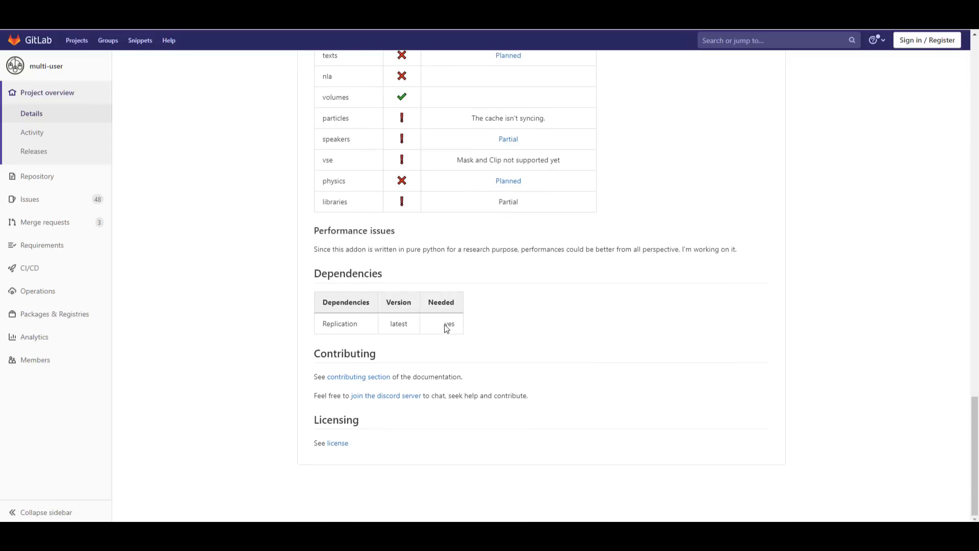
scroll(447, 329, "up", 20)
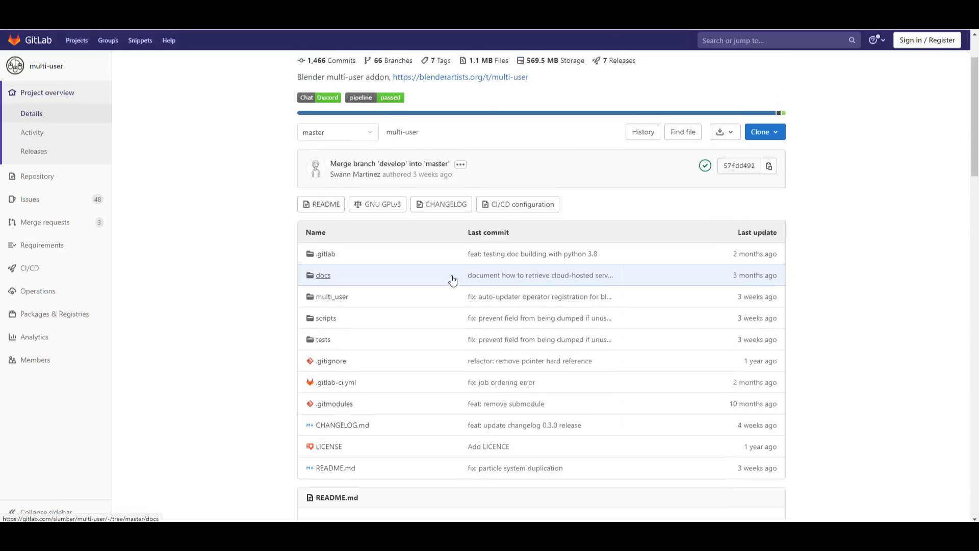
scroll(452, 280, "up", 2)
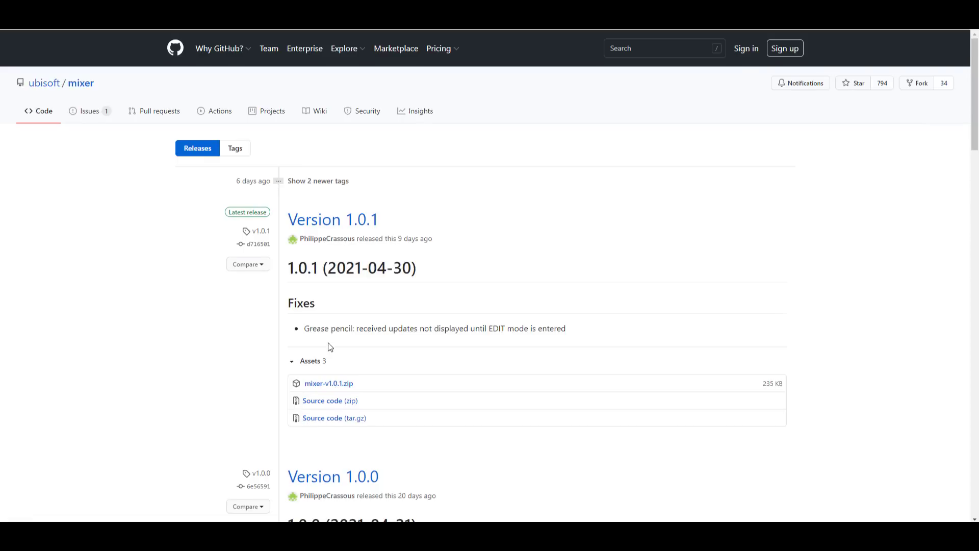
Return to the Ubisoft Mixer releases page on GitHub and look over the Version 1.0.1 assets
scroll(328, 346, "down", 2)
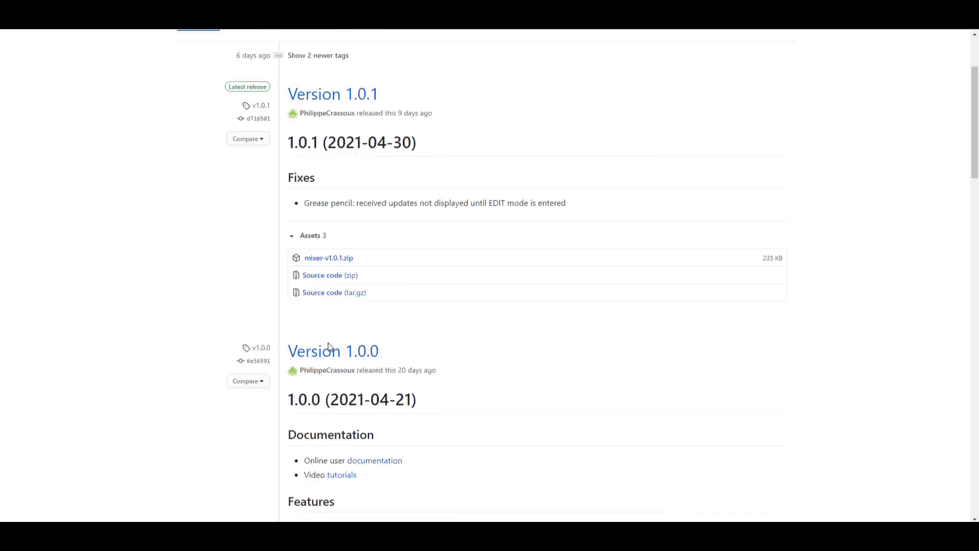
scroll(329, 348, "up", 2)
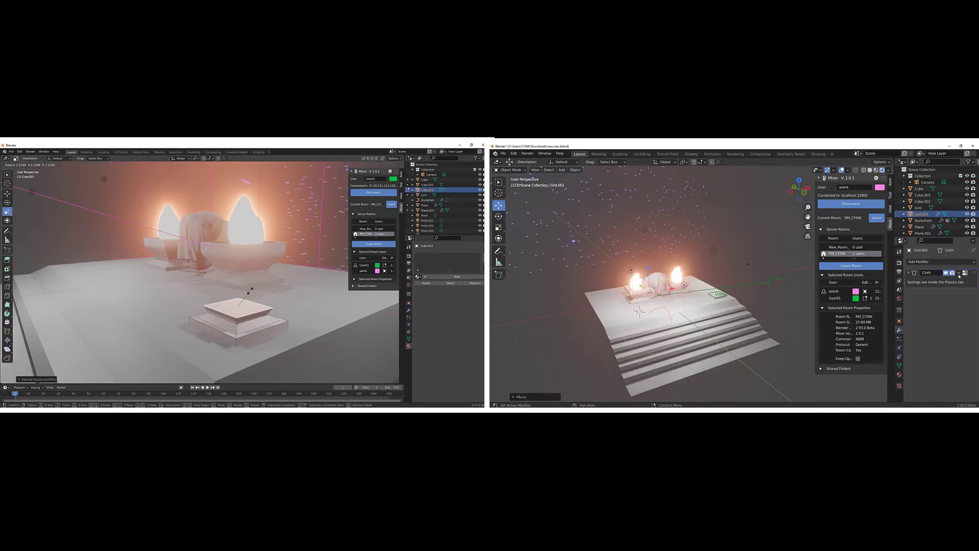
Switch to the host's Blender and open the Cloth modifier's options for the Grid.001 object
left_click(959, 273)
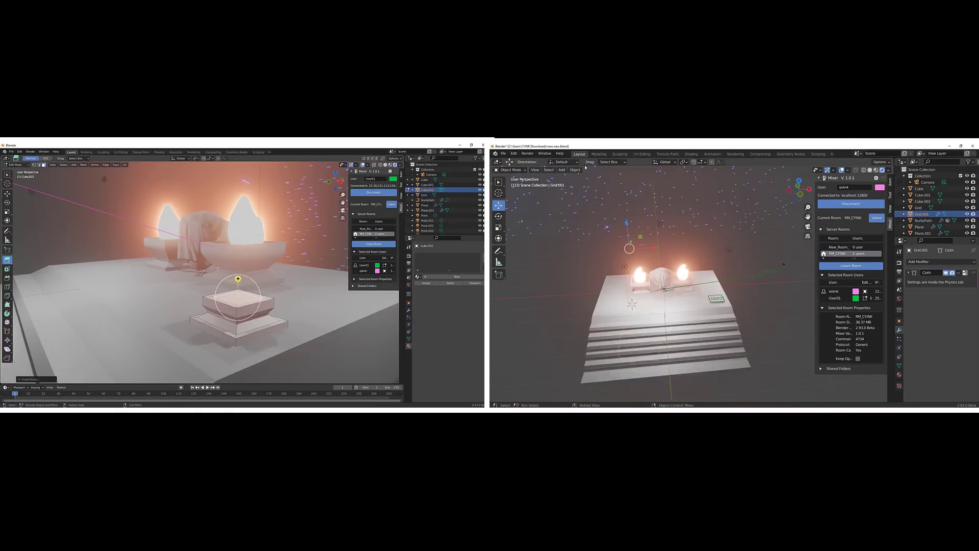